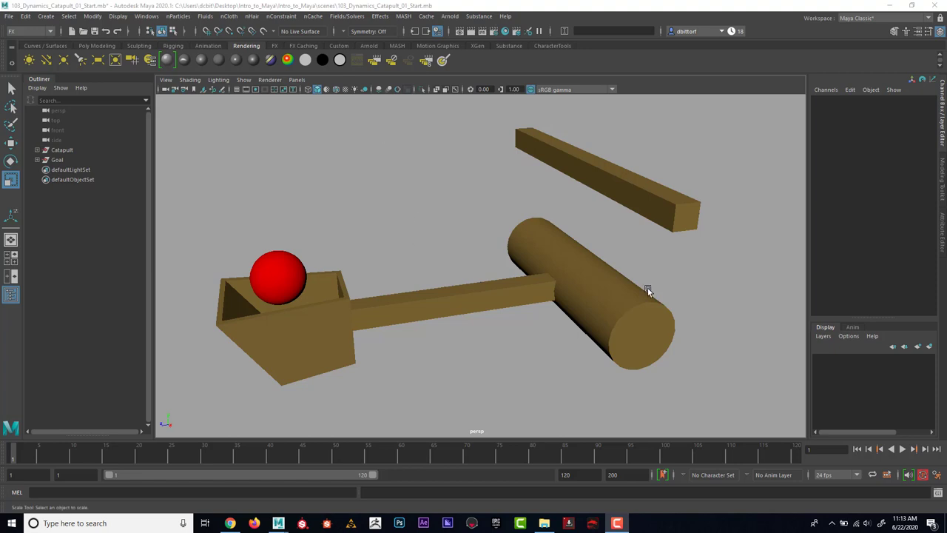
Detach the Fields/Solvers commands as a floating window and place it beside the viewport
{"action": "left_click", "coordinate": [339, 16]}
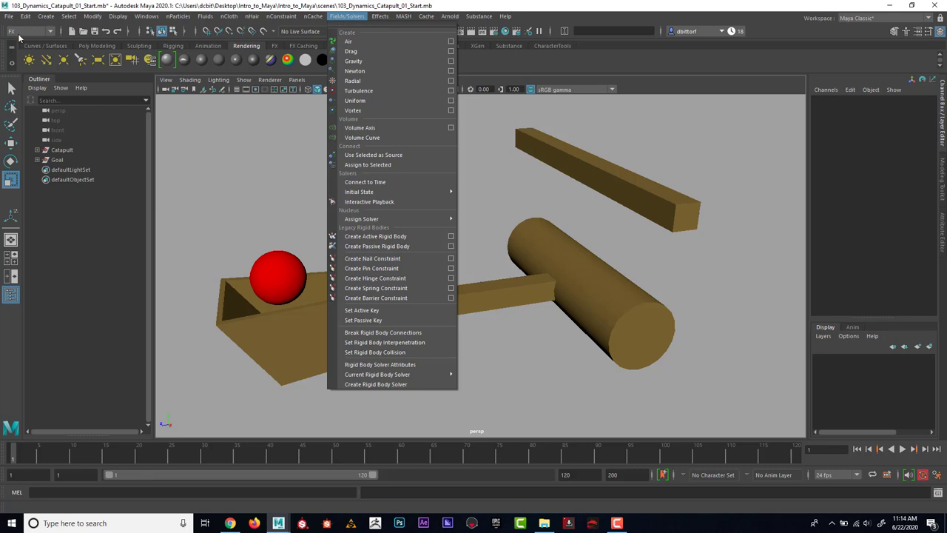
{"action": "left_click", "coordinate": [348, 16]}
{"action": "left_click", "coordinate": [348, 17]}
{"action": "left_click", "coordinate": [348, 16]}
{"action": "left_click", "coordinate": [355, 31]}
{"action": "left_click_drag", "start_coordinate": [217, 68], "coordinate": [57, 50]}
{"action": "scroll", "coordinate": [520, 231], "scroll_direction": "down", "scroll_amount": 5}
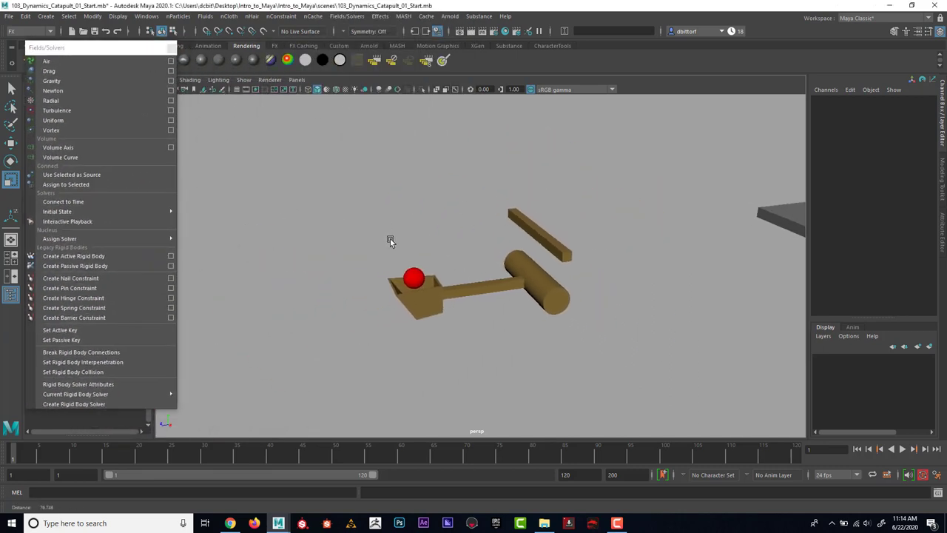
{"action": "left_click_drag", "start_coordinate": [131, 47], "coordinate": [166, 55]}
Examine the catapult's Arm, Stopper and red ball, selecting each part in turn
{"action": "scroll", "coordinate": [640, 227], "scroll_direction": "down", "scroll_amount": 3}
{"action": "middle_click_drag", "start_coordinate": [594, 225], "coordinate": [564, 230], "text": "alt"}
{"action": "left_click_drag", "start_coordinate": [564, 231], "coordinate": [645, 238], "text": "alt"}
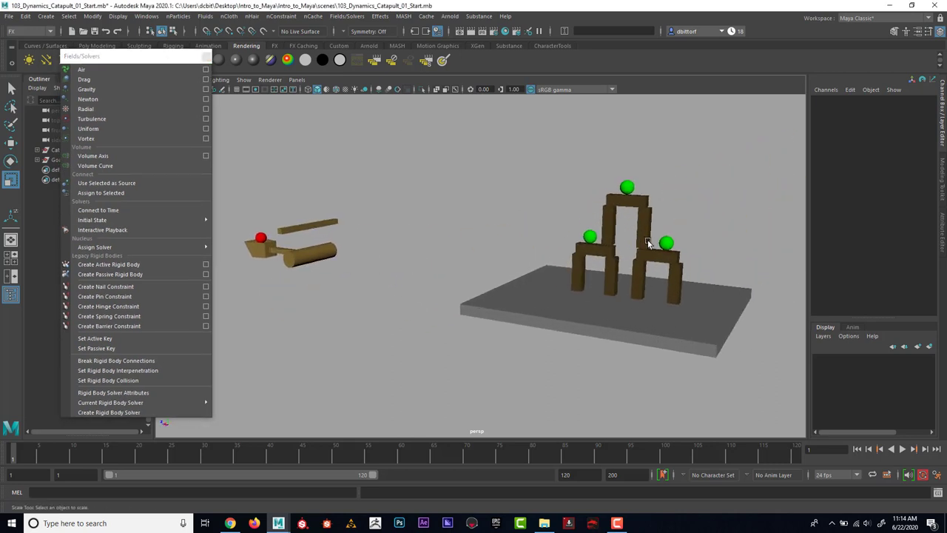
{"action": "left_click_drag", "start_coordinate": [506, 266], "coordinate": [542, 273], "text": "alt"}
{"action": "middle_click_drag", "start_coordinate": [542, 273], "coordinate": [543, 272], "text": "alt"}
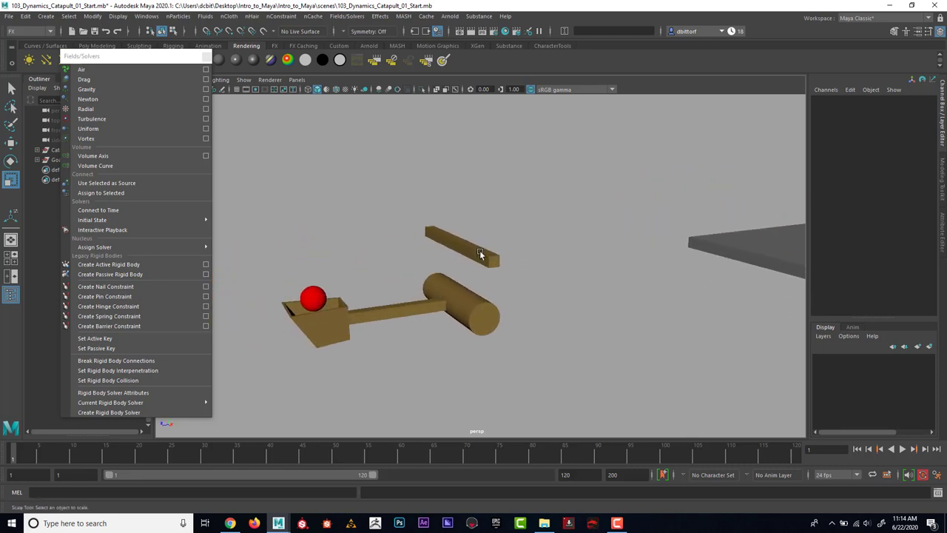
{"action": "left_click_drag", "start_coordinate": [479, 252], "coordinate": [567, 283], "text": "alt"}
{"action": "left_click", "coordinate": [582, 309]}
{"action": "middle_click_drag", "start_coordinate": [582, 307], "coordinate": [550, 300], "text": "alt"}
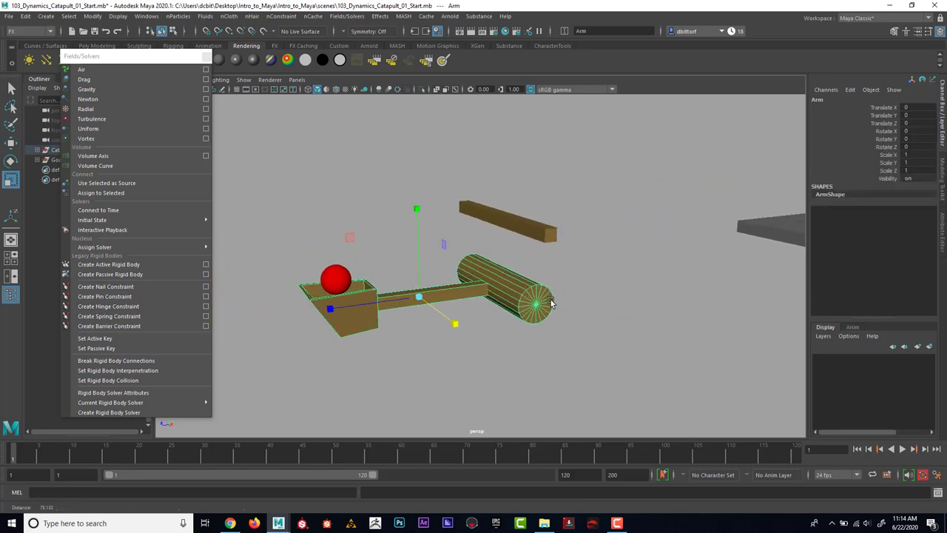
{"action": "left_click_drag", "start_coordinate": [549, 300], "coordinate": [555, 317], "text": "alt"}
{"action": "left_click", "coordinate": [524, 259]}
{"action": "middle_click_drag", "start_coordinate": [608, 290], "coordinate": [578, 288], "text": "alt"}
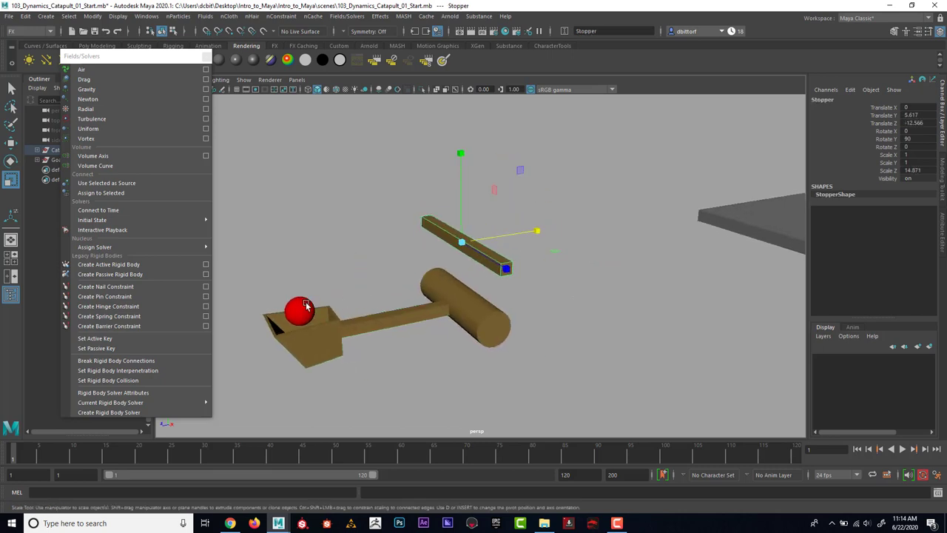
{"action": "left_click", "coordinate": [305, 304]}
{"action": "mouse_move", "coordinate": [581, 328]}
{"action": "left_mouse_down", "text": "alt"}
{"action": "mouse_move", "coordinate": [545, 311]}
{"action": "mouse_move", "coordinate": [487, 320]}
{"action": "mouse_move", "coordinate": [638, 291]}
{"action": "mouse_move", "coordinate": [615, 289]}
{"action": "mouse_move", "coordinate": [658, 271]}
{"action": "mouse_move", "coordinate": [691, 285]}
{"action": "mouse_move", "coordinate": [668, 292]}
{"action": "mouse_move", "coordinate": [669, 282]}
{"action": "mouse_move", "coordinate": [613, 318]}
{"action": "mouse_move", "coordinate": [588, 321]}
{"action": "left_mouse_up", "text": "alt"}
{"action": "left_click", "coordinate": [586, 323]}
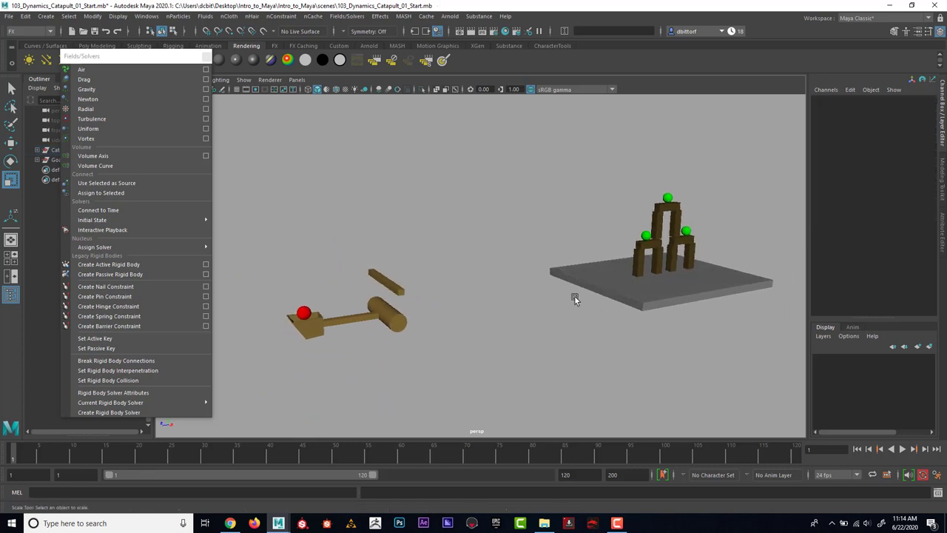
Examine the goal's stacked blocks and green balls on the platform from close up and from afar
{"action": "right_click_drag", "start_coordinate": [550, 284], "coordinate": [452, 276], "text": "alt"}
{"action": "left_click_drag", "start_coordinate": [453, 277], "coordinate": [547, 253], "text": "alt"}
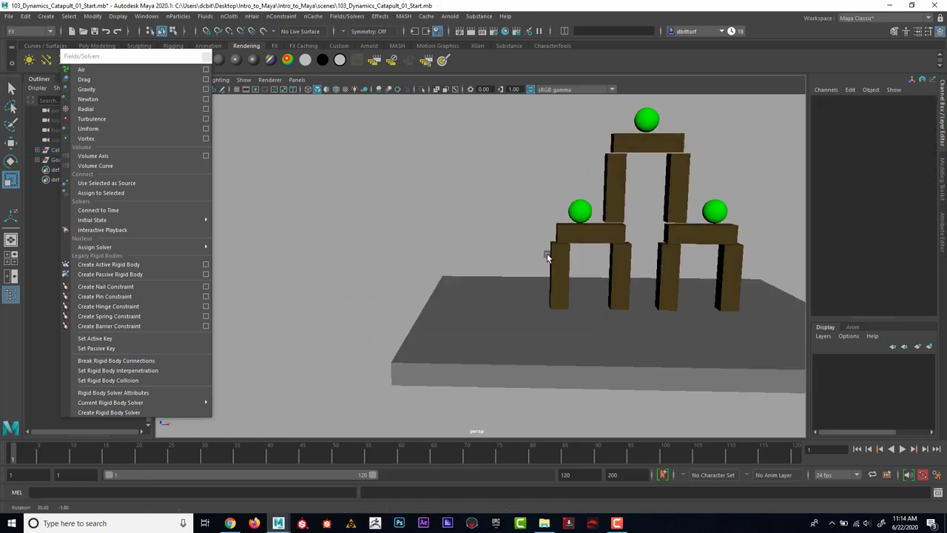
{"action": "right_click_drag", "start_coordinate": [547, 253], "coordinate": [647, 263], "text": "alt"}
{"action": "middle_click_drag", "start_coordinate": [647, 263], "coordinate": [529, 259], "text": "alt"}
{"action": "left_click_drag", "start_coordinate": [529, 259], "coordinate": [529, 256], "text": "alt"}
{"action": "right_click_drag", "start_coordinate": [529, 256], "coordinate": [567, 233], "text": "alt"}
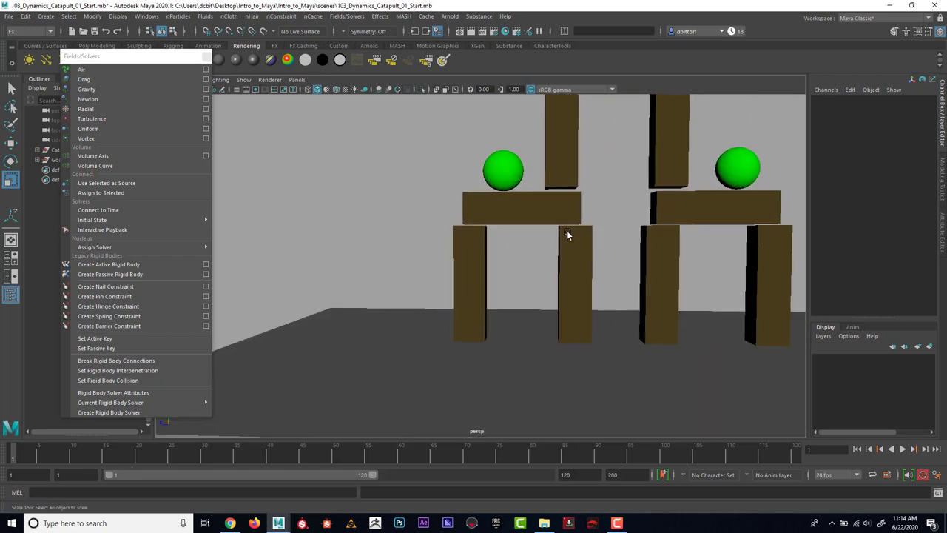
{"action": "middle_click_drag", "start_coordinate": [566, 234], "coordinate": [477, 228], "text": "alt"}
{"action": "right_click_drag", "start_coordinate": [477, 227], "coordinate": [480, 225], "text": "alt"}
{"action": "left_click_drag", "start_coordinate": [479, 224], "coordinate": [540, 249], "text": "alt"}
{"action": "right_click_drag", "start_coordinate": [540, 250], "coordinate": [506, 272], "text": "alt"}
{"action": "mouse_move", "coordinate": [506, 272]}
{"action": "left_mouse_down", "text": "alt"}
{"action": "mouse_move", "coordinate": [474, 271]}
{"action": "mouse_move", "coordinate": [521, 275]}
{"action": "left_mouse_up", "text": "alt"}
{"action": "right_click_drag", "start_coordinate": [521, 276], "coordinate": [507, 247], "text": "alt"}
{"action": "left_click_drag", "start_coordinate": [507, 247], "coordinate": [466, 267], "text": "alt"}
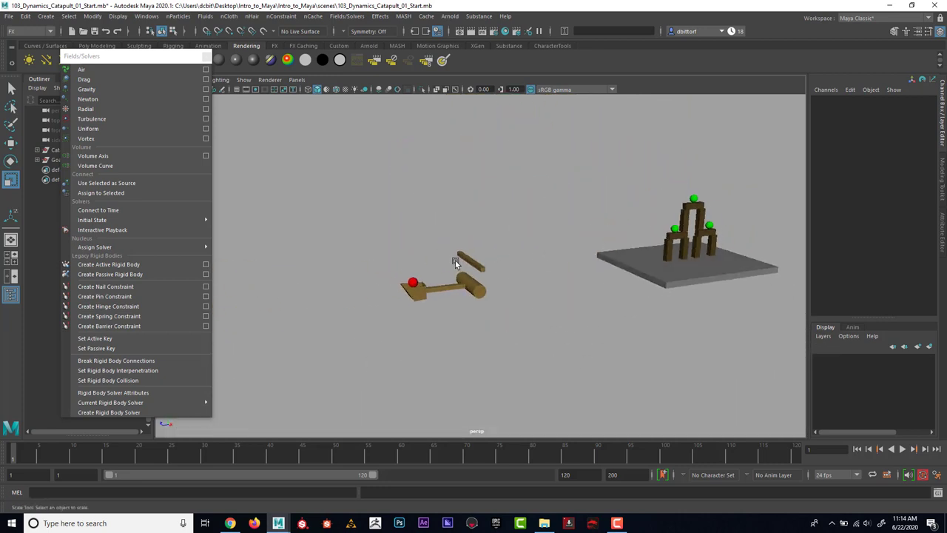
Select the catapult's Arm and create a hinge constraint on it
{"action": "right_click_drag", "start_coordinate": [466, 266], "coordinate": [548, 270], "text": "alt"}
{"action": "middle_click_drag", "start_coordinate": [436, 267], "coordinate": [408, 245], "text": "alt"}
{"action": "right_click_drag", "start_coordinate": [409, 245], "coordinate": [531, 269], "text": "alt"}
{"action": "middle_click_drag", "start_coordinate": [345, 272], "coordinate": [430, 281], "text": "alt"}
{"action": "left_click_drag", "start_coordinate": [431, 280], "coordinate": [537, 288], "text": "alt"}
{"action": "left_click", "coordinate": [528, 282]}
{"action": "middle_click_drag", "start_coordinate": [520, 271], "coordinate": [516, 266], "text": "alt"}
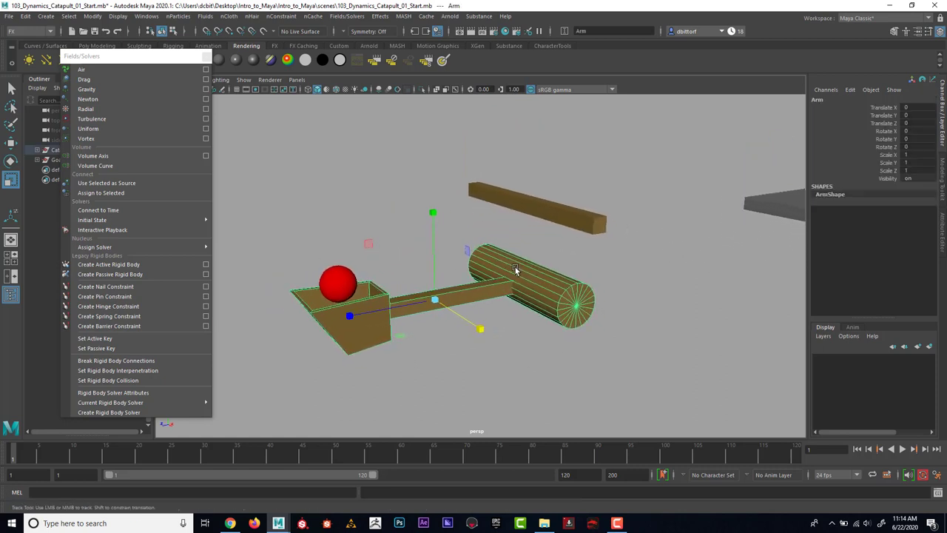
{"action": "right_click_drag", "start_coordinate": [515, 267], "coordinate": [508, 263], "text": "alt"}
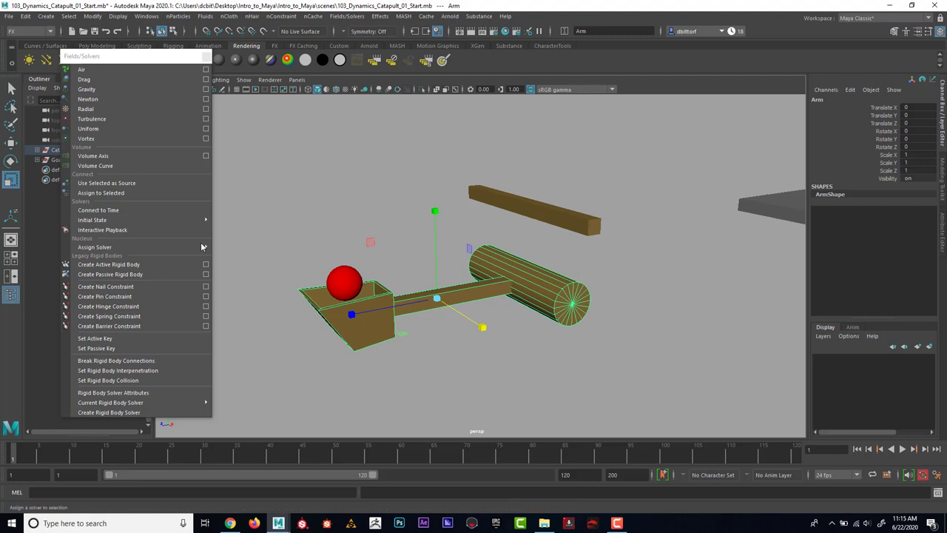
{"action": "left_click", "coordinate": [94, 56]}
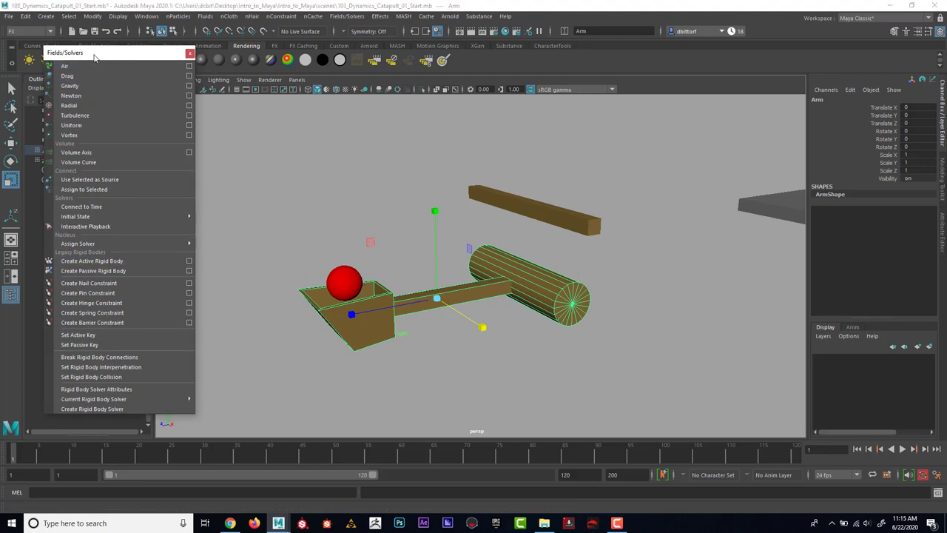
{"action": "left_click", "coordinate": [122, 304]}
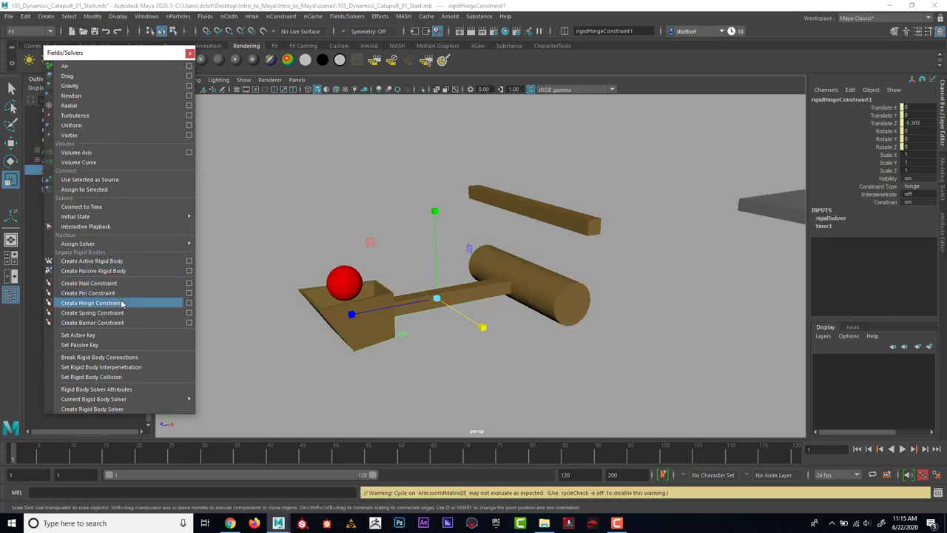
Scale the hinge constraint up to about 41.7 in X and 7.5 in Y and Z, and display the scene in wireframe
{"action": "left_click_drag", "start_coordinate": [480, 325], "coordinate": [869, 425]}
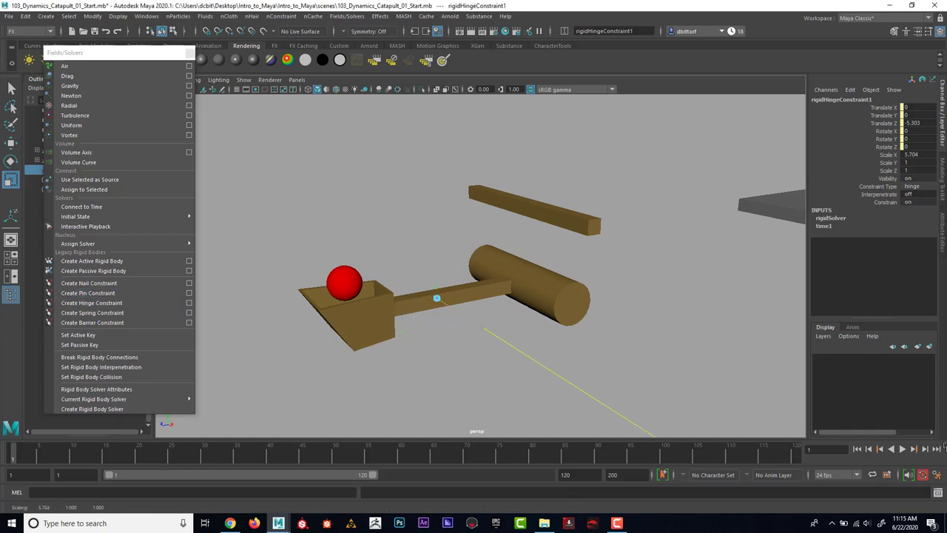
{"action": "left_click_drag", "start_coordinate": [438, 299], "coordinate": [835, 442]}
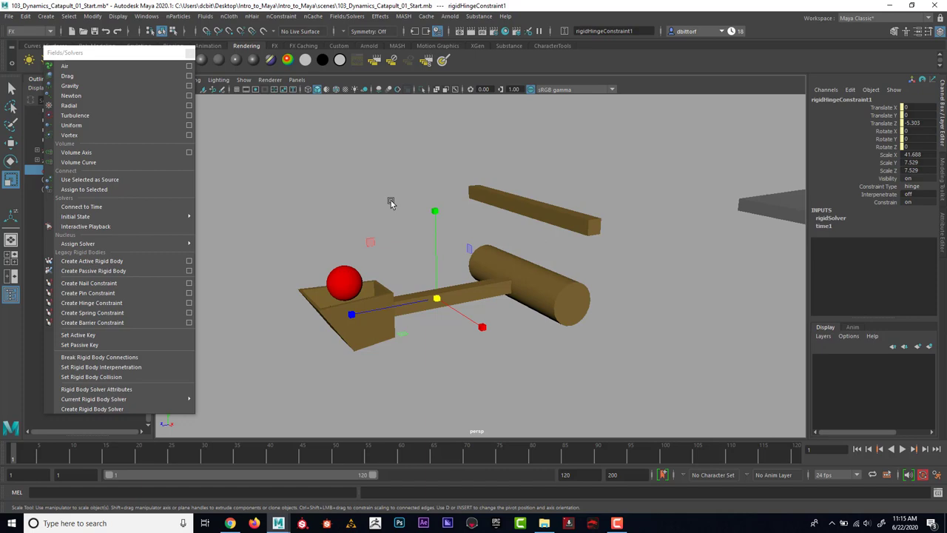
{"action": "key", "text": "4"}
Rotate the hinge constraint to 90 degrees in Y so it runs parallel to the cylinder
{"action": "left_click", "coordinate": [9, 160]}
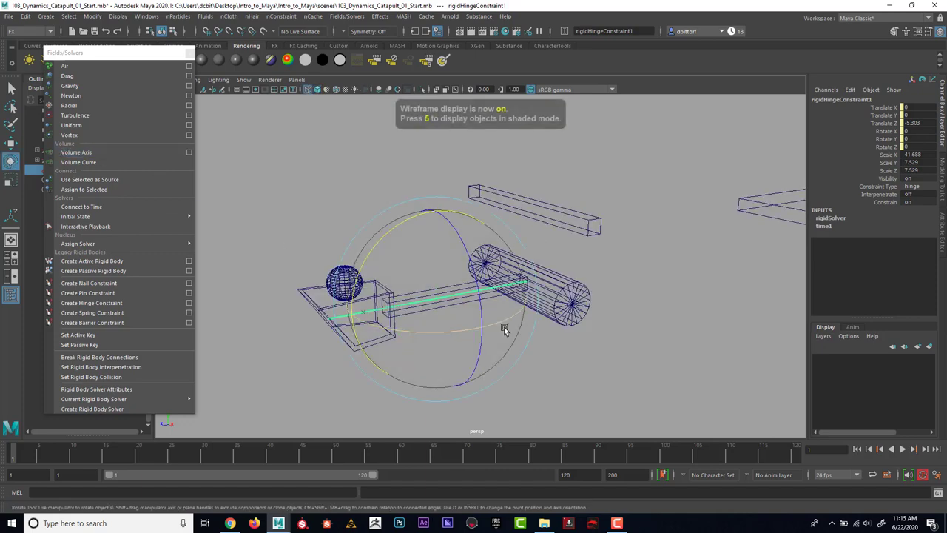
{"action": "left_click_drag", "start_coordinate": [496, 317], "coordinate": [520, 302], "text": "alt"}
{"action": "middle_click_drag", "start_coordinate": [520, 303], "coordinate": [522, 245], "text": "alt"}
{"action": "left_click_drag", "start_coordinate": [436, 358], "coordinate": [524, 330]}
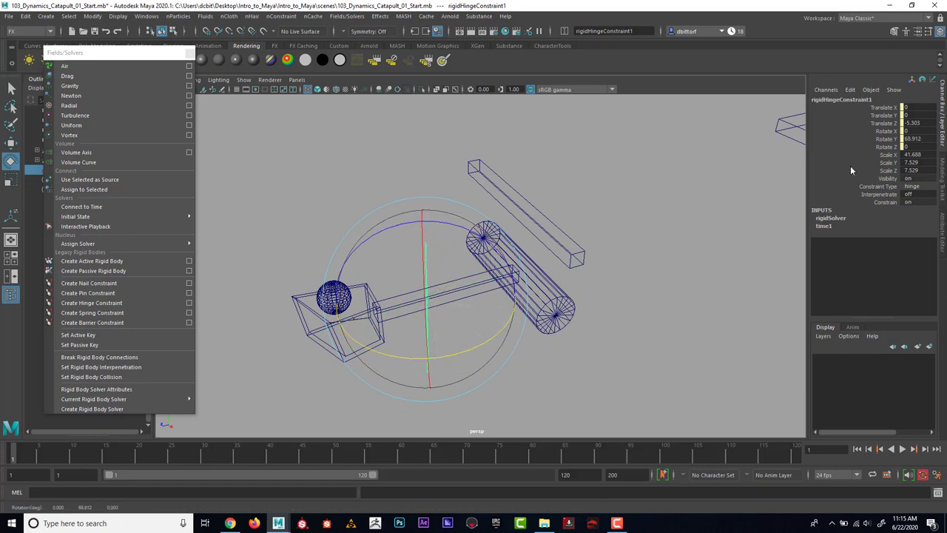
{"action": "left_click", "coordinate": [925, 138]}
{"action": "type", "text": "90"}
{"action": "key", "text": "Return"}
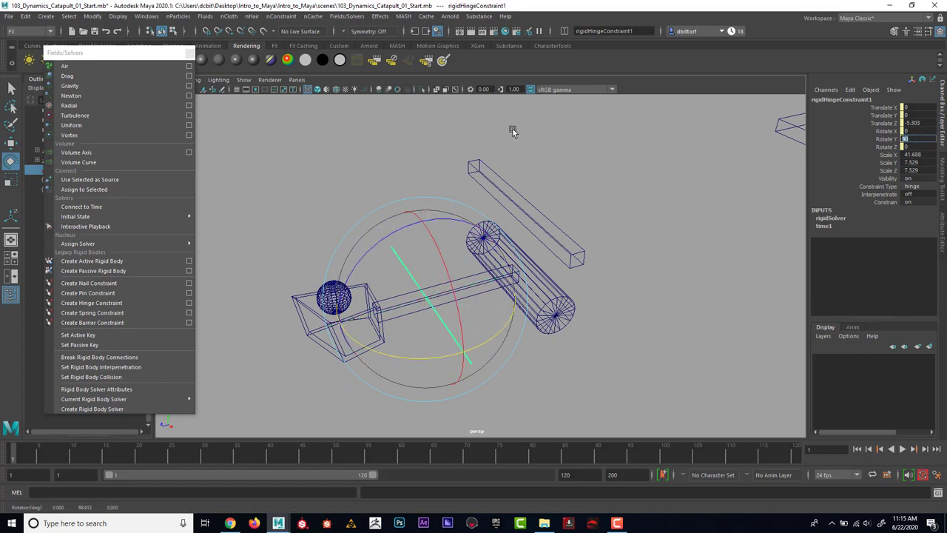
Move the hinge constraint along Z to about -12.55 so it runs through the cylinder's centre
{"action": "left_click", "coordinate": [10, 142]}
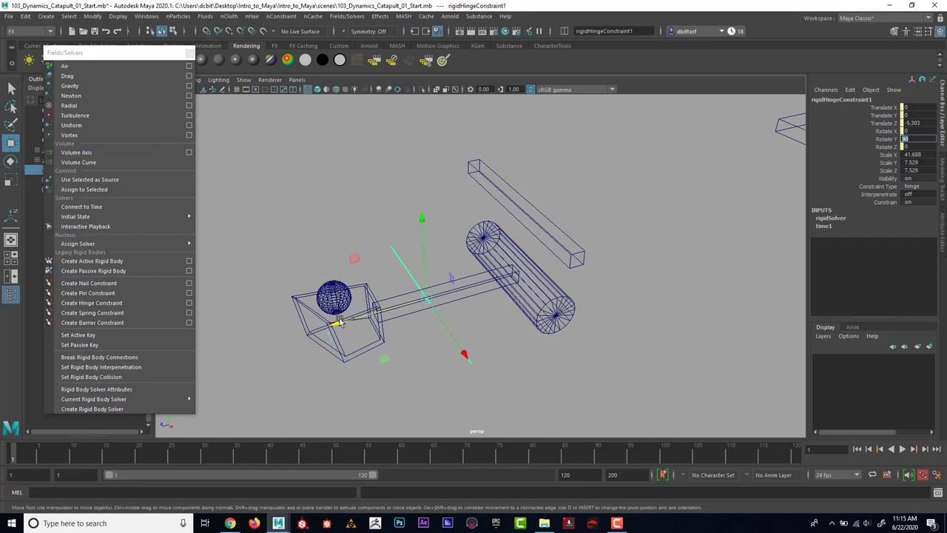
{"action": "left_click_drag", "start_coordinate": [341, 325], "coordinate": [480, 268]}
{"action": "right_click_drag", "start_coordinate": [481, 269], "coordinate": [729, 295], "text": "alt"}
{"action": "left_click_drag", "start_coordinate": [484, 237], "coordinate": [506, 267], "text": "alt"}
{"action": "left_click_drag", "start_coordinate": [401, 188], "coordinate": [403, 186]}
{"action": "right_click_drag", "start_coordinate": [534, 225], "coordinate": [311, 194], "text": "alt"}
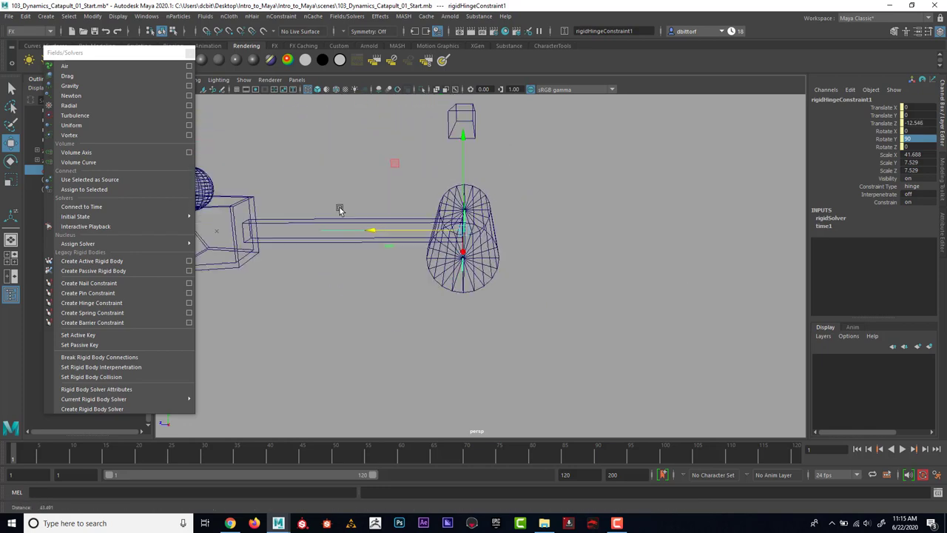
{"action": "left_click_drag", "start_coordinate": [311, 194], "coordinate": [365, 236], "text": "alt"}
{"action": "right_click_drag", "start_coordinate": [365, 236], "coordinate": [391, 246], "text": "alt"}
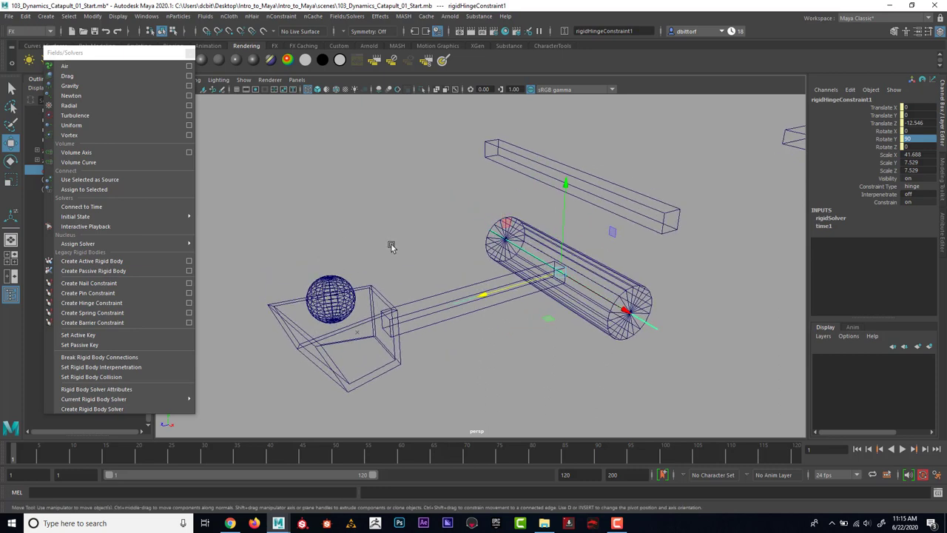
Restore shaded display and lengthen the hinge constraint along its axis until it extends past both ends of the cylinder
{"action": "key", "text": "5"}
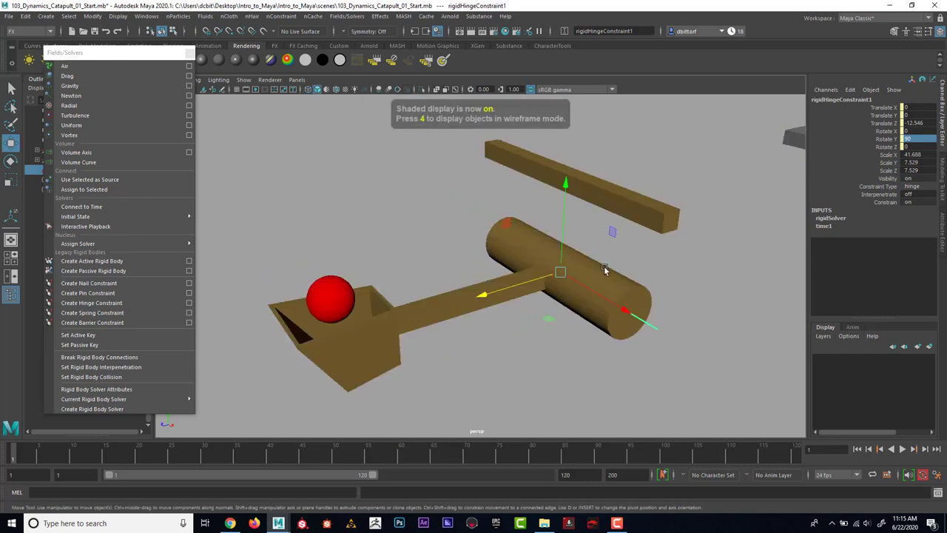
{"action": "mouse_move", "coordinate": [538, 281]}
{"action": "left_mouse_down", "text": "alt"}
{"action": "mouse_move", "coordinate": [555, 292]}
{"action": "mouse_move", "coordinate": [583, 286]}
{"action": "mouse_move", "coordinate": [540, 303]}
{"action": "left_mouse_up", "text": "alt"}
{"action": "left_click", "coordinate": [16, 182]}
{"action": "left_click_drag", "start_coordinate": [613, 352], "coordinate": [495, 292]}
{"action": "left_click_drag", "start_coordinate": [390, 292], "coordinate": [454, 288], "text": "alt"}
Select the Arm, move the floating Fields/Solvers window clear of the Outliner and expand the Catapult group
{"action": "left_click", "coordinate": [473, 253]}
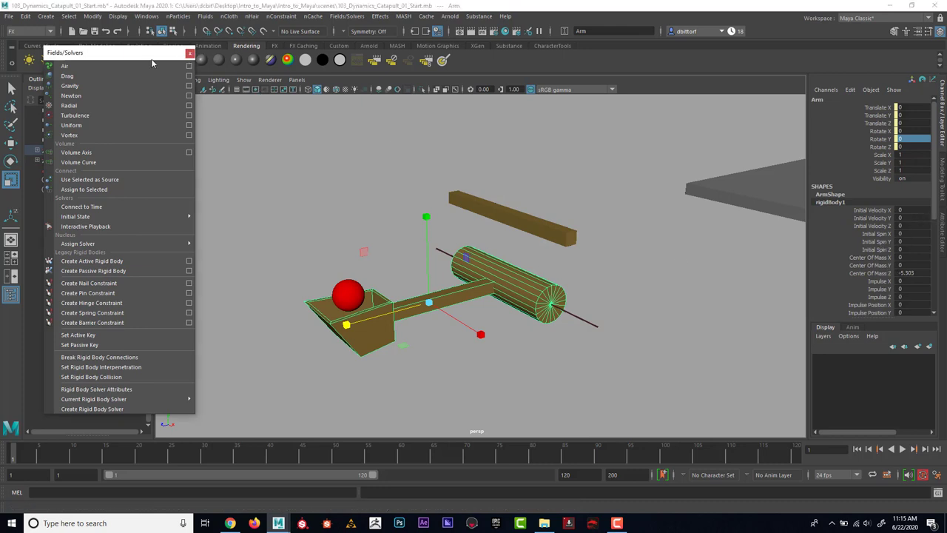
{"action": "left_click_drag", "start_coordinate": [147, 58], "coordinate": [245, 66]}
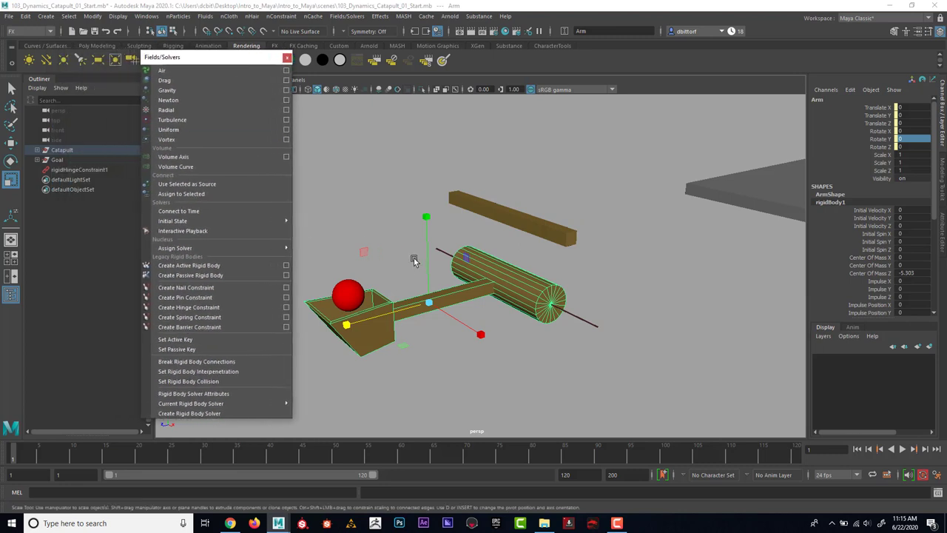
{"action": "right_click_drag", "start_coordinate": [414, 258], "coordinate": [605, 253], "text": "alt"}
{"action": "middle_click_drag", "start_coordinate": [604, 254], "coordinate": [668, 250], "text": "alt"}
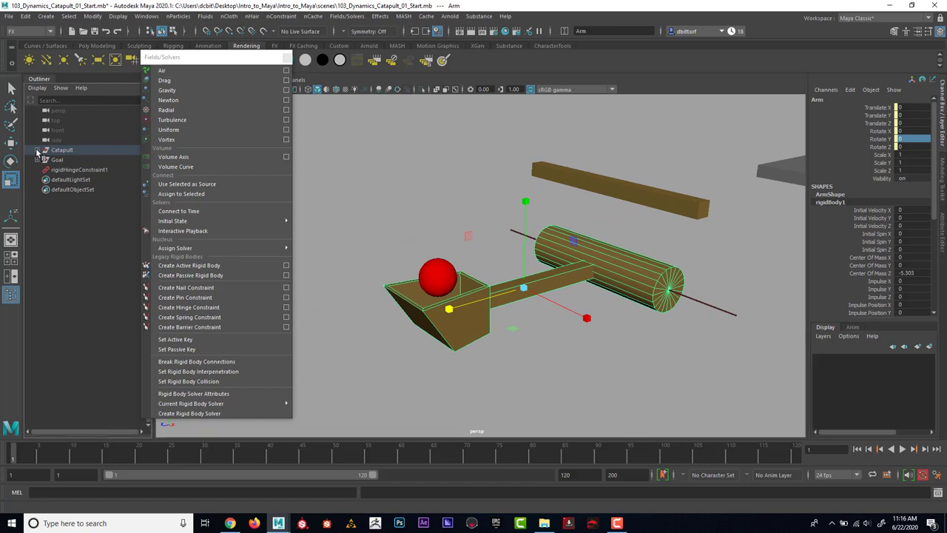
{"action": "left_click", "coordinate": [37, 151]}
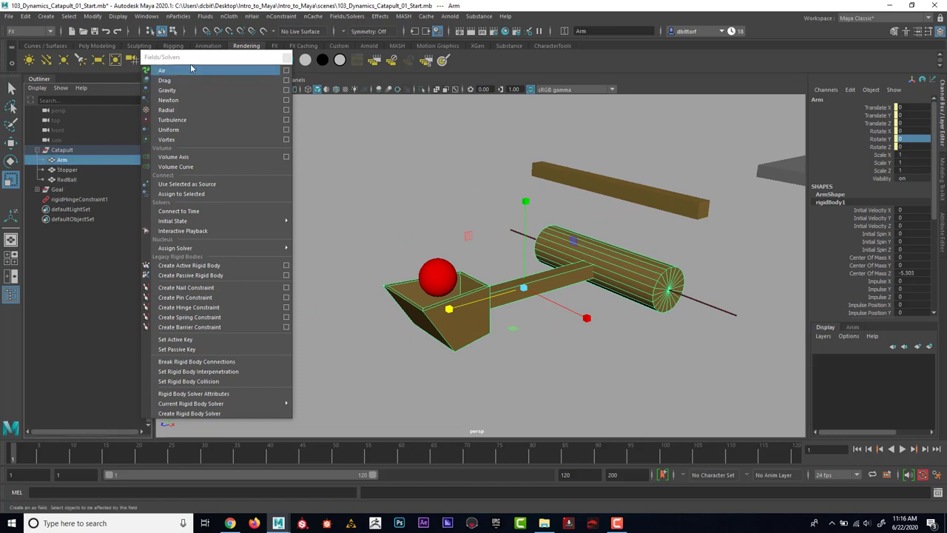
{"action": "left_click_drag", "start_coordinate": [194, 60], "coordinate": [213, 60]}
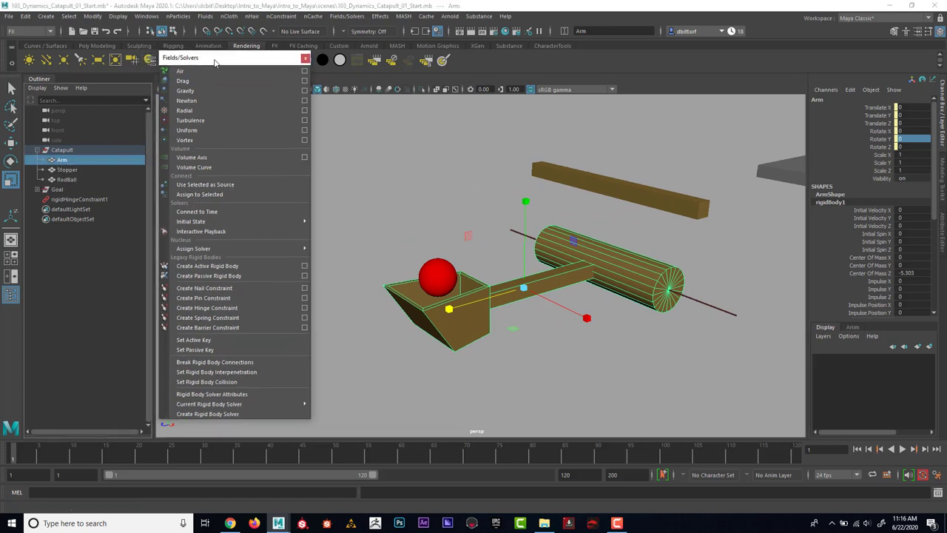
Enable shape nodes in the Outliner, expand Arm and Stopper, and select the Arm's rigid body node
{"action": "left_click", "coordinate": [67, 171]}
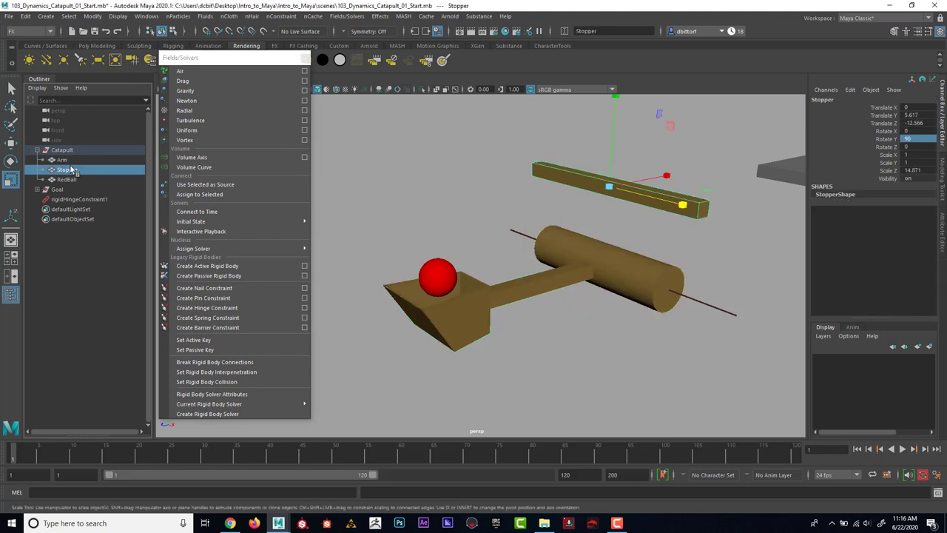
{"action": "left_click", "coordinate": [65, 160]}
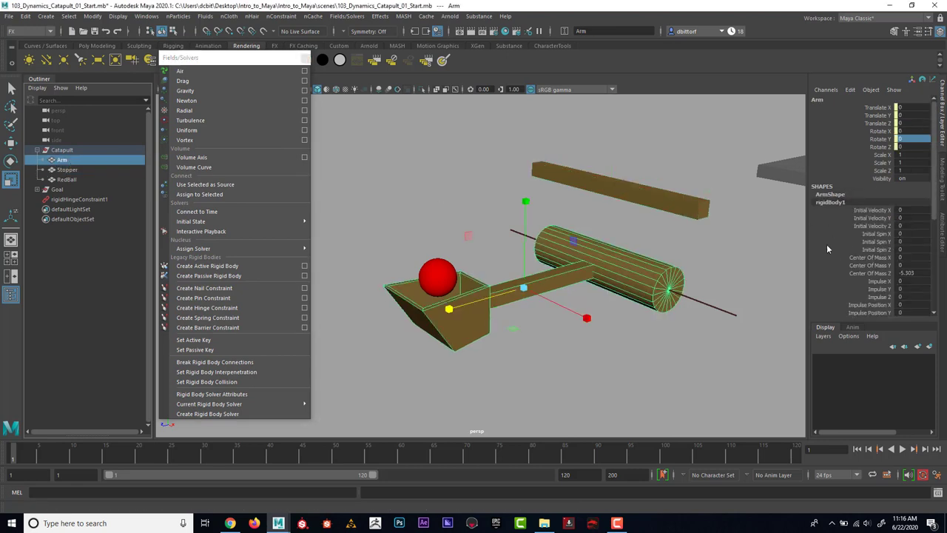
{"action": "left_click", "coordinate": [36, 89]}
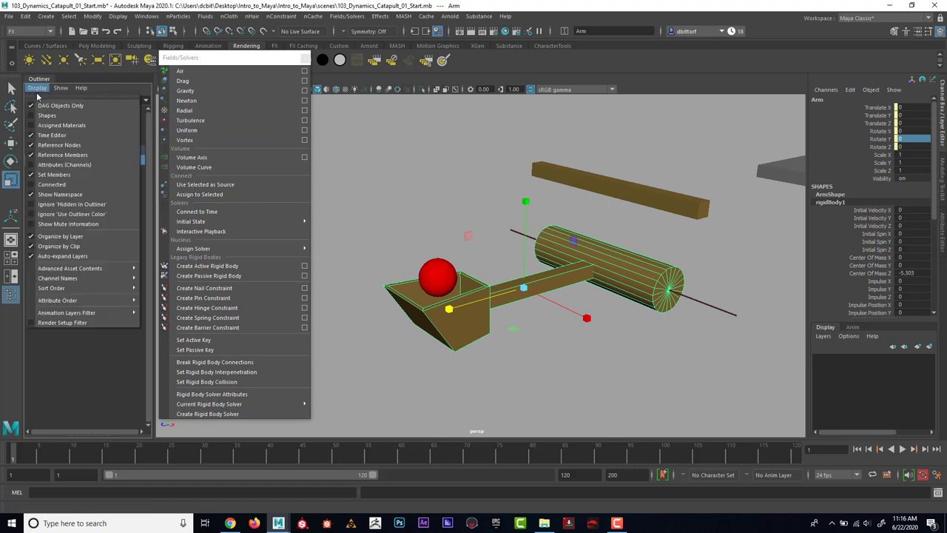
{"action": "left_click", "coordinate": [33, 116]}
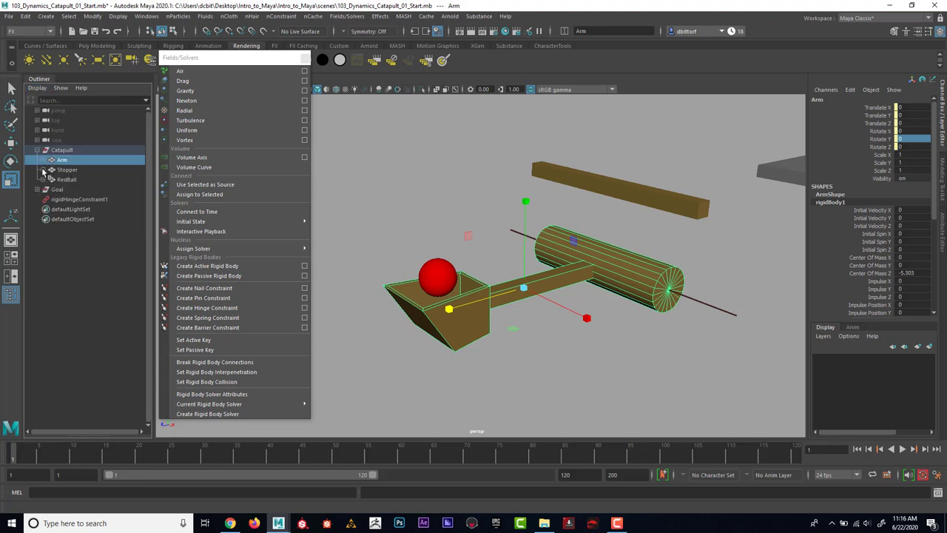
{"action": "left_click", "coordinate": [45, 161]}
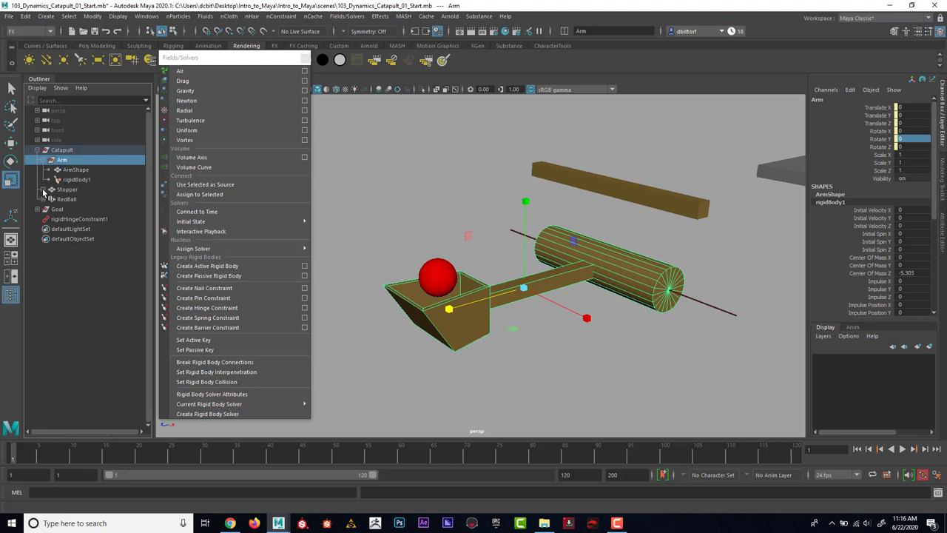
{"action": "left_click", "coordinate": [44, 190]}
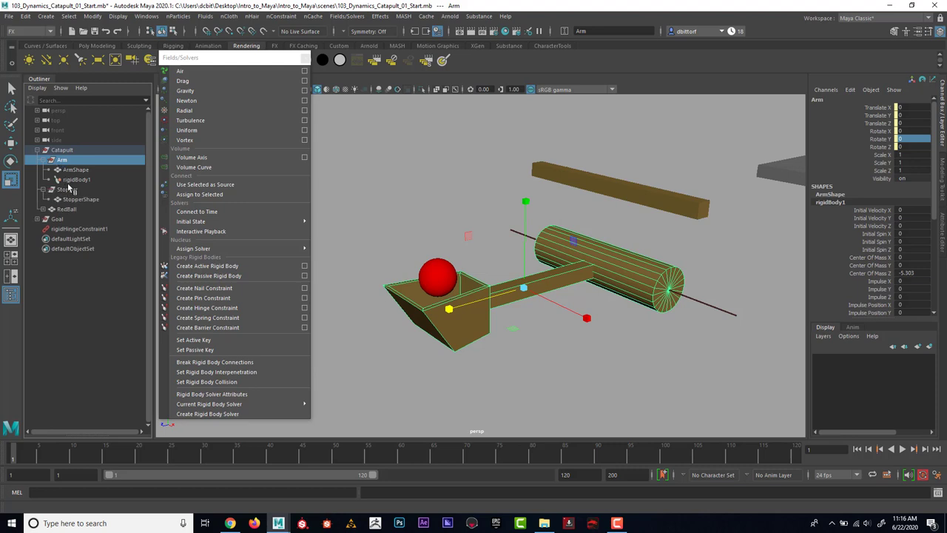
{"action": "left_click", "coordinate": [72, 180]}
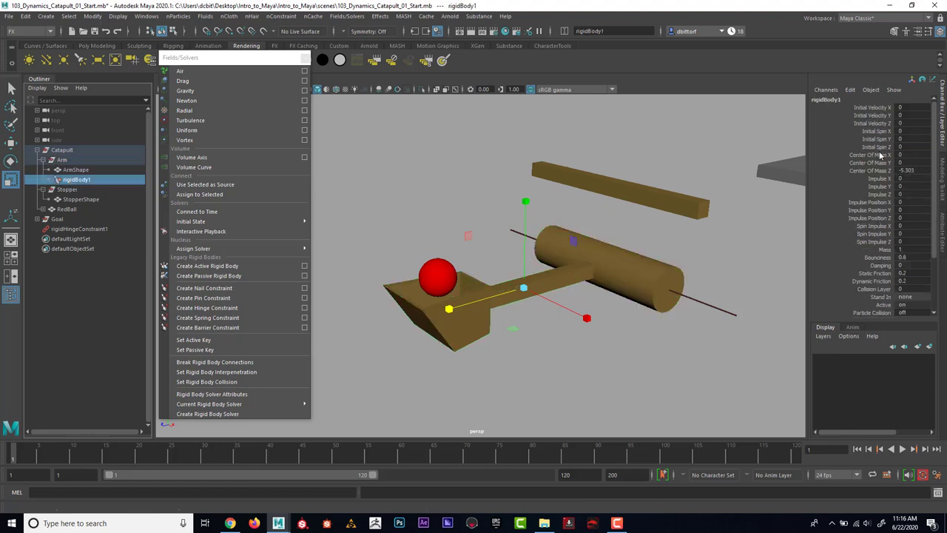
Apply a gravity field to the red ball in the catapult's bucket
{"action": "left_click", "coordinate": [74, 170]}
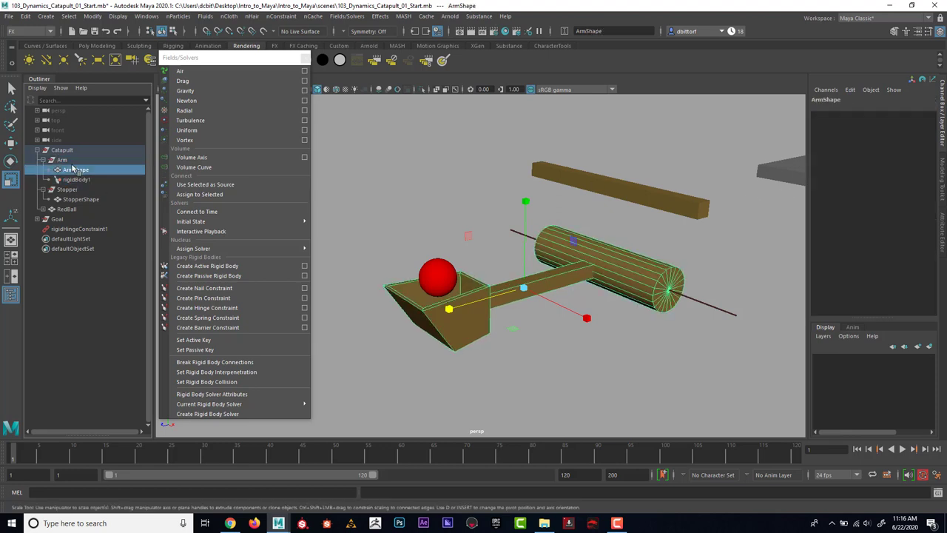
{"action": "left_click", "coordinate": [71, 161]}
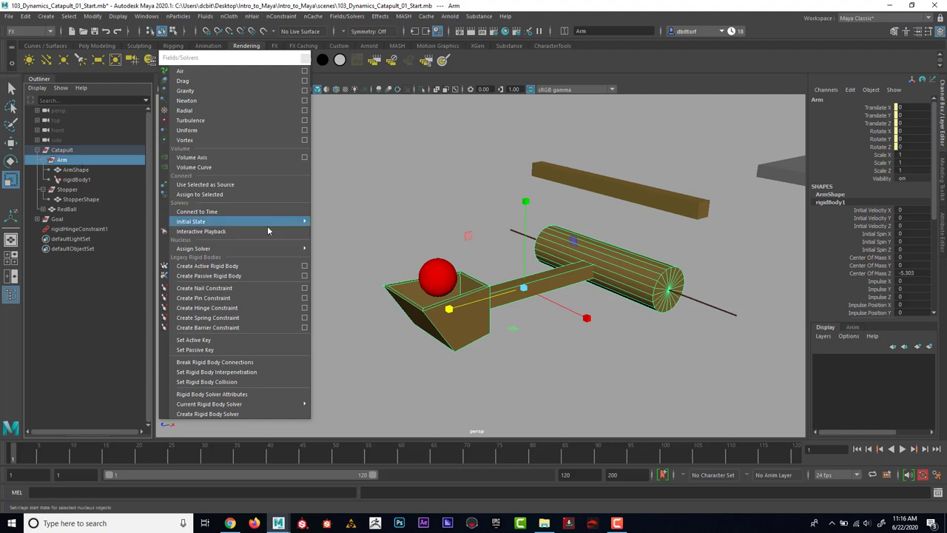
{"action": "left_click", "coordinate": [440, 271]}
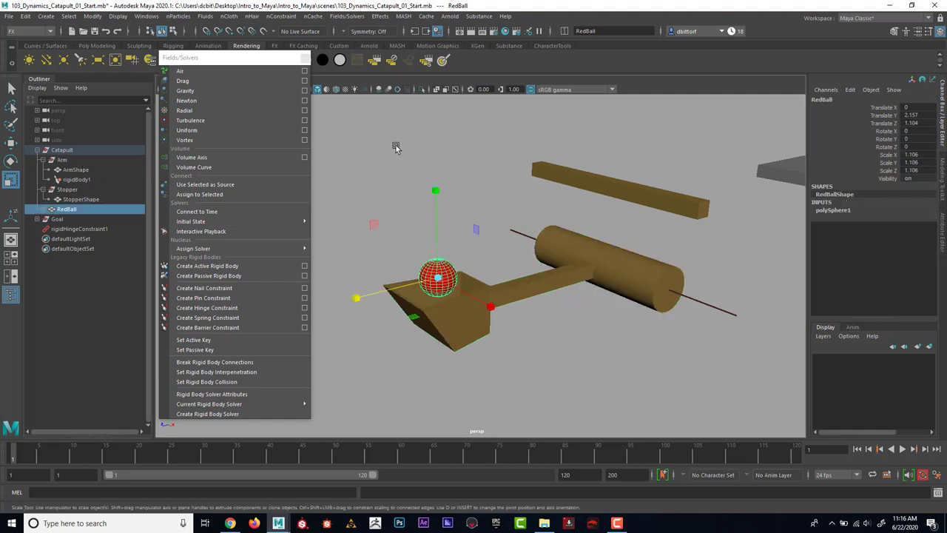
{"action": "left_click", "coordinate": [238, 92]}
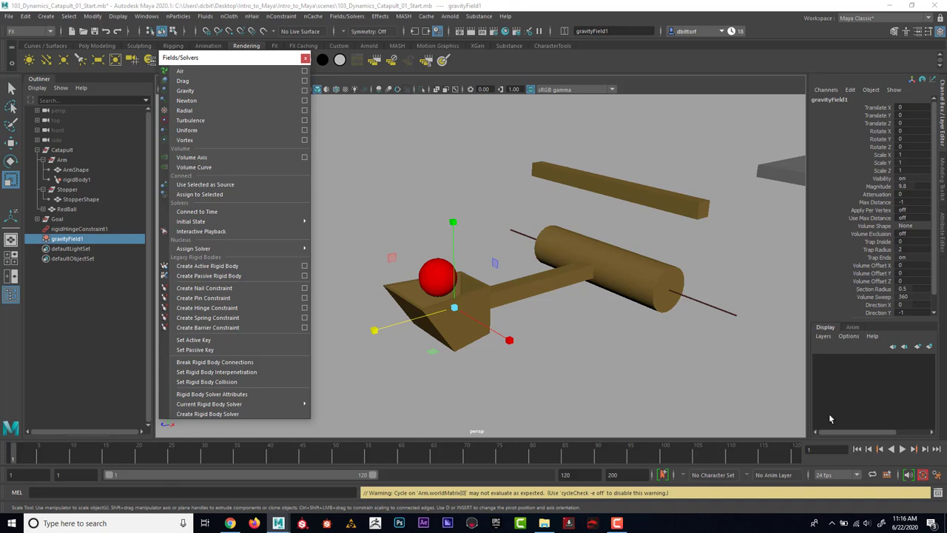
Play the simulation to check how the arm and ball react to gravity, and return to the first frame
{"action": "left_click", "coordinate": [902, 450]}
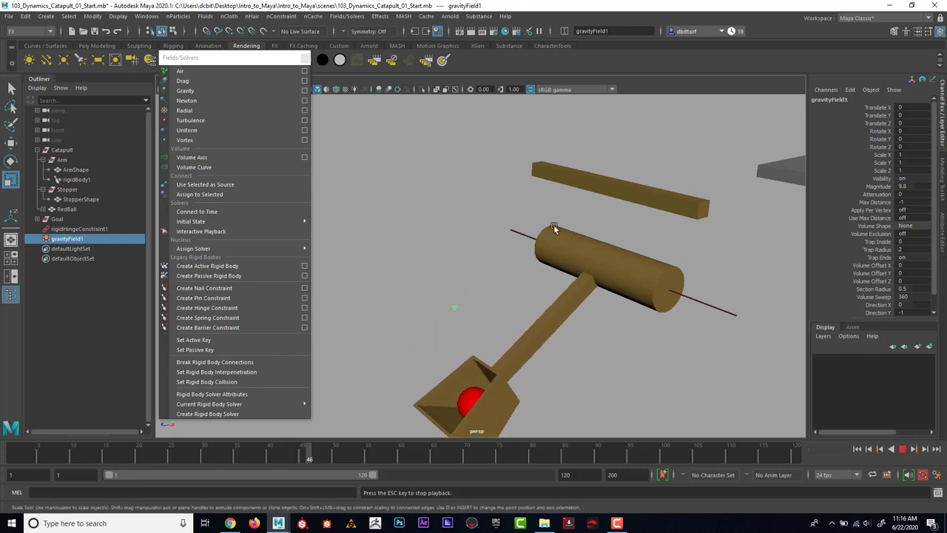
{"action": "scroll", "coordinate": [574, 233], "scroll_direction": "down", "scroll_amount": 3}
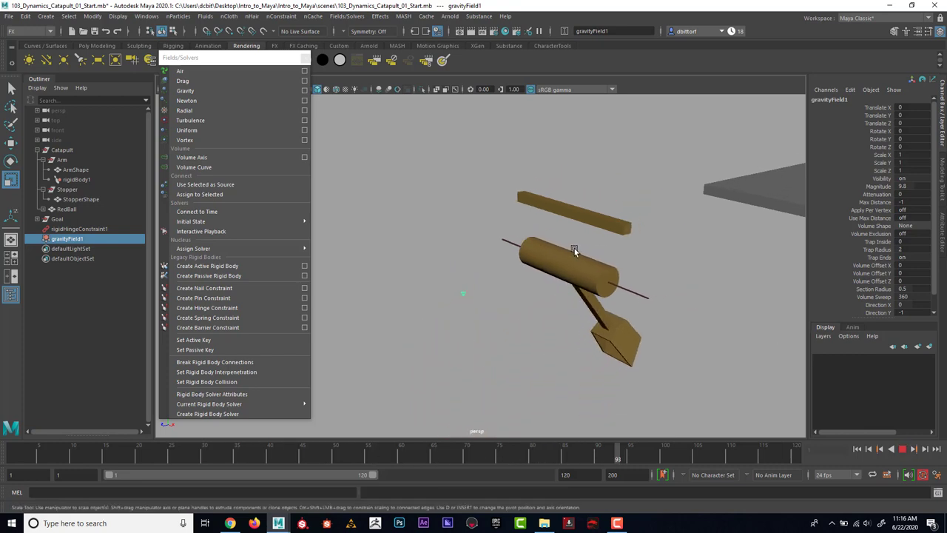
{"action": "left_click_drag", "start_coordinate": [570, 243], "coordinate": [466, 178], "text": "alt"}
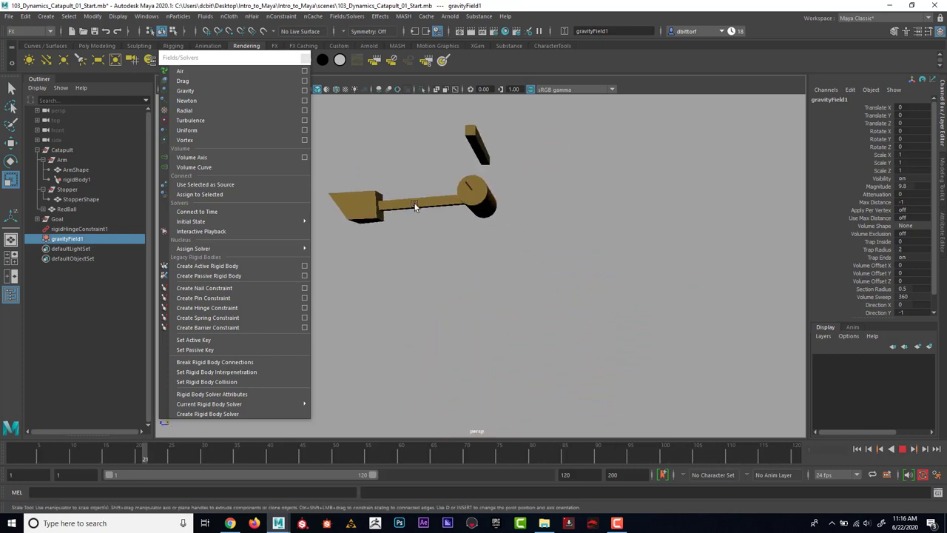
{"action": "left_click_drag", "start_coordinate": [416, 205], "coordinate": [434, 216], "text": "alt"}
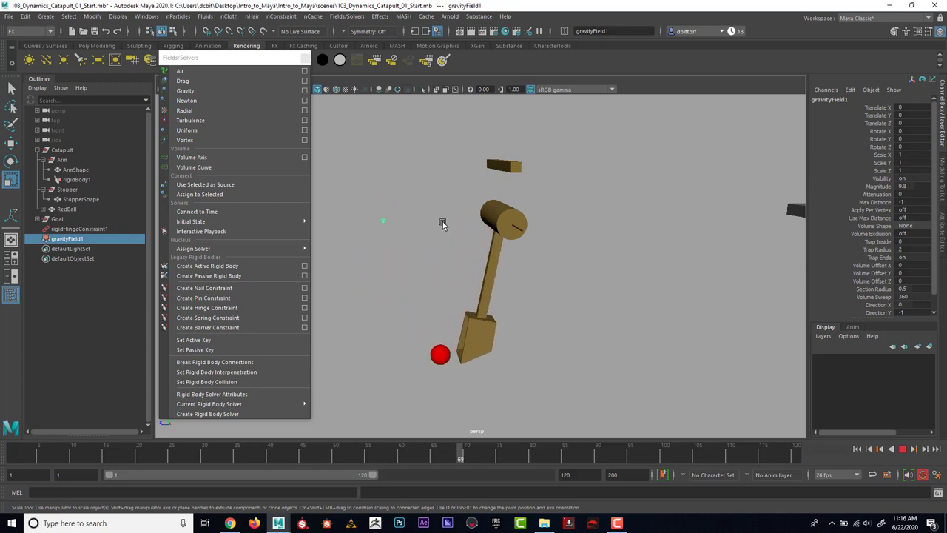
{"action": "left_click", "coordinate": [902, 448]}
{"action": "left_click", "coordinate": [858, 450]}
Create a spring constraint on the Arm
{"action": "left_click_drag", "start_coordinate": [443, 239], "coordinate": [555, 259], "text": "alt"}
{"action": "left_click", "coordinate": [520, 257]}
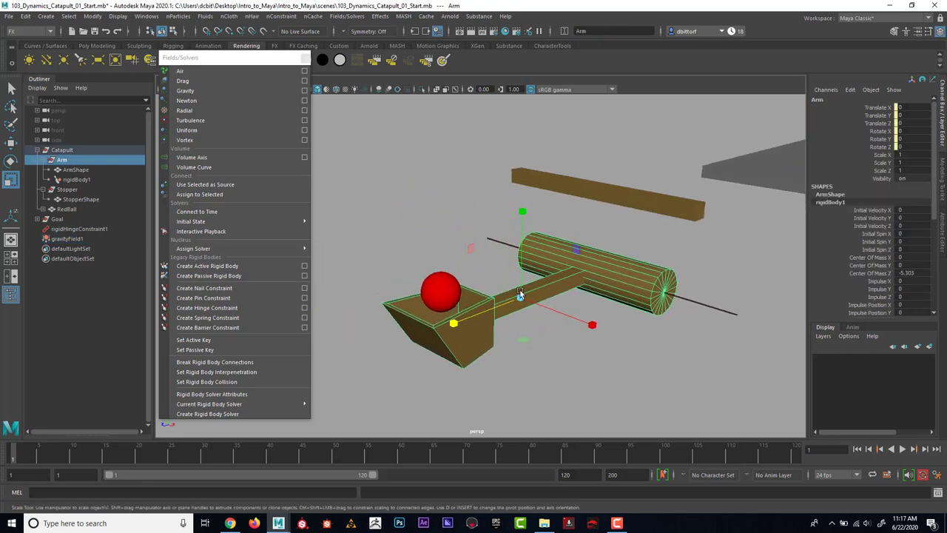
{"action": "left_click", "coordinate": [231, 320]}
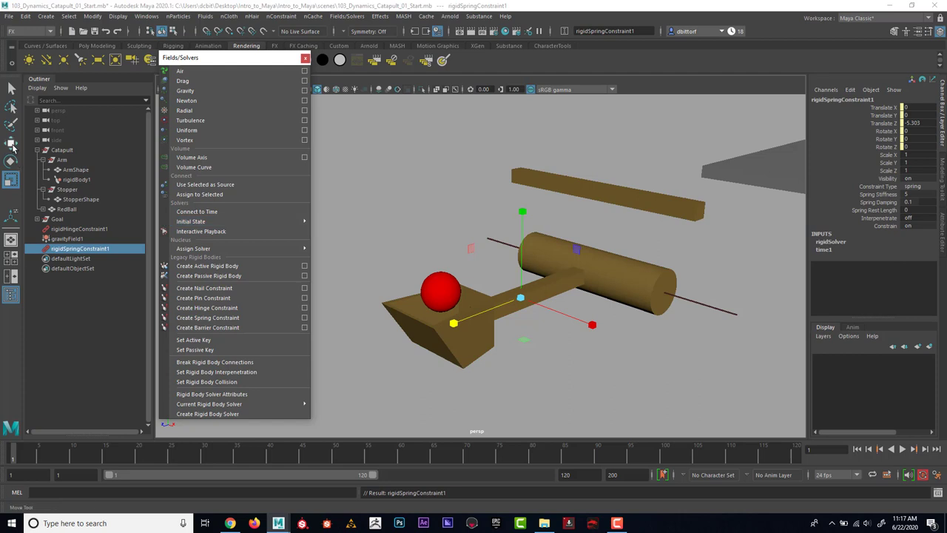
Move the spring constraint's anchor up and back to the Stopper, at about Y 5.58 and Z -11.76
{"action": "left_click", "coordinate": [12, 145]}
{"action": "left_click_drag", "start_coordinate": [524, 209], "coordinate": [522, 135]}
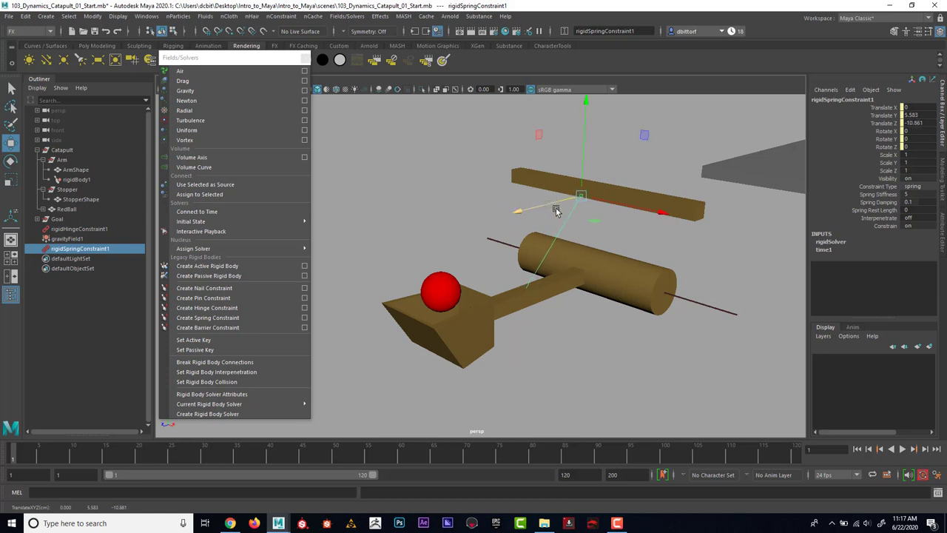
{"action": "left_click_drag", "start_coordinate": [617, 244], "coordinate": [552, 227], "text": "alt"}
{"action": "left_click_drag", "start_coordinate": [479, 204], "coordinate": [574, 219]}
{"action": "left_click_drag", "start_coordinate": [509, 204], "coordinate": [507, 210]}
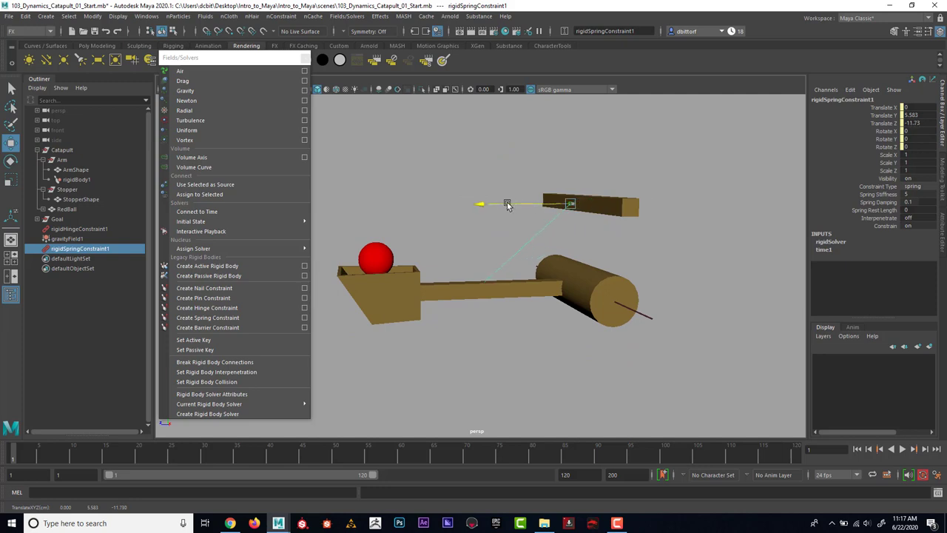
{"action": "left_click_drag", "start_coordinate": [508, 205], "coordinate": [551, 253], "text": "alt"}
Play the simulation from the start to examine how the spring pulls the arm, and rewind to frame 1
{"action": "left_click", "coordinate": [859, 449]}
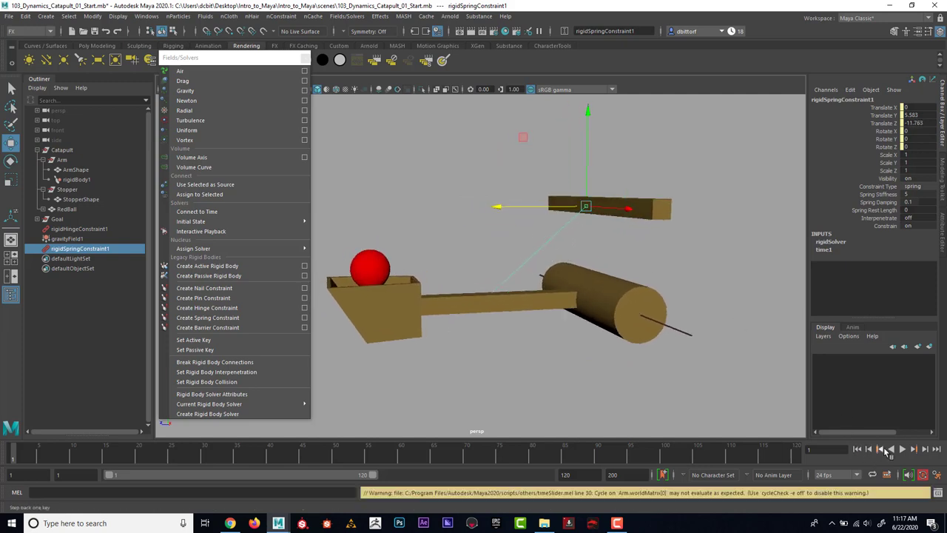
{"action": "left_click", "coordinate": [906, 449]}
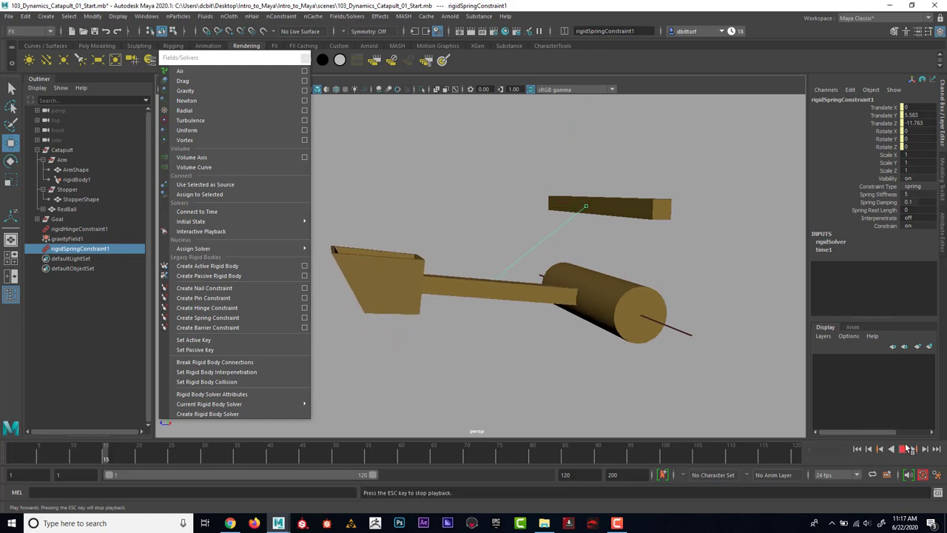
{"action": "mouse_move", "coordinate": [606, 284]}
{"action": "left_mouse_down", "text": "alt"}
{"action": "mouse_move", "coordinate": [564, 288]}
{"action": "mouse_move", "coordinate": [600, 283]}
{"action": "left_mouse_up", "text": "alt"}
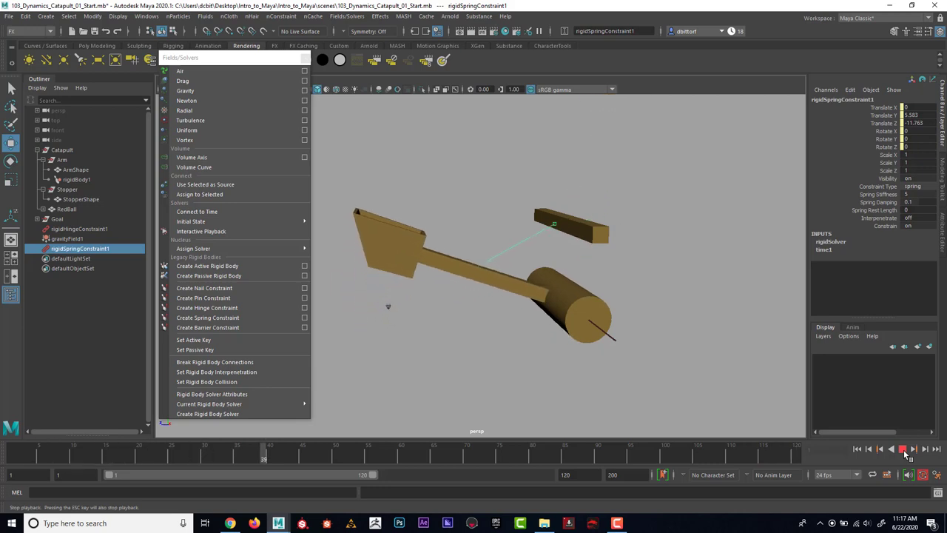
{"action": "left_click", "coordinate": [904, 450]}
{"action": "left_click", "coordinate": [858, 448]}
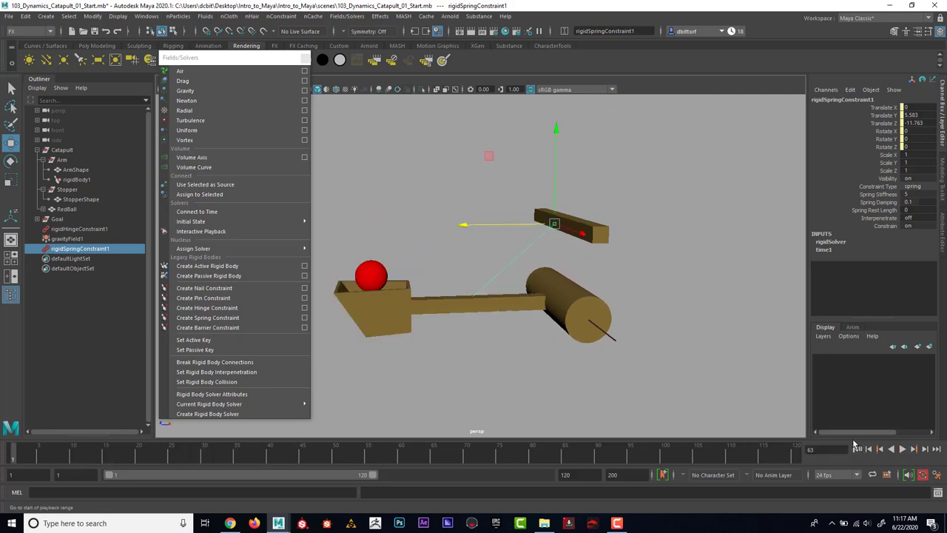
Make the Stopper a passive rigid body and test the arm against it by playing the simulation and rewinding
{"action": "left_click", "coordinate": [600, 235]}
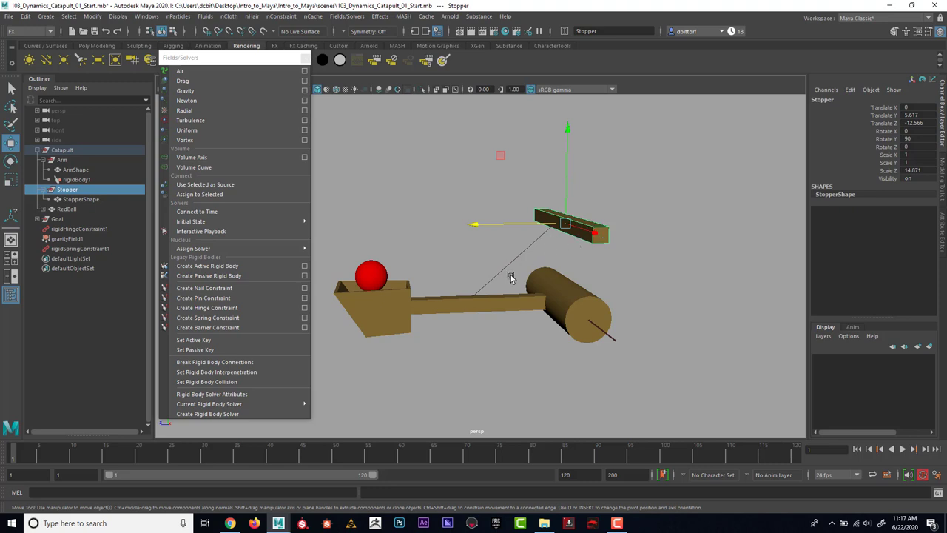
{"action": "left_click", "coordinate": [235, 276]}
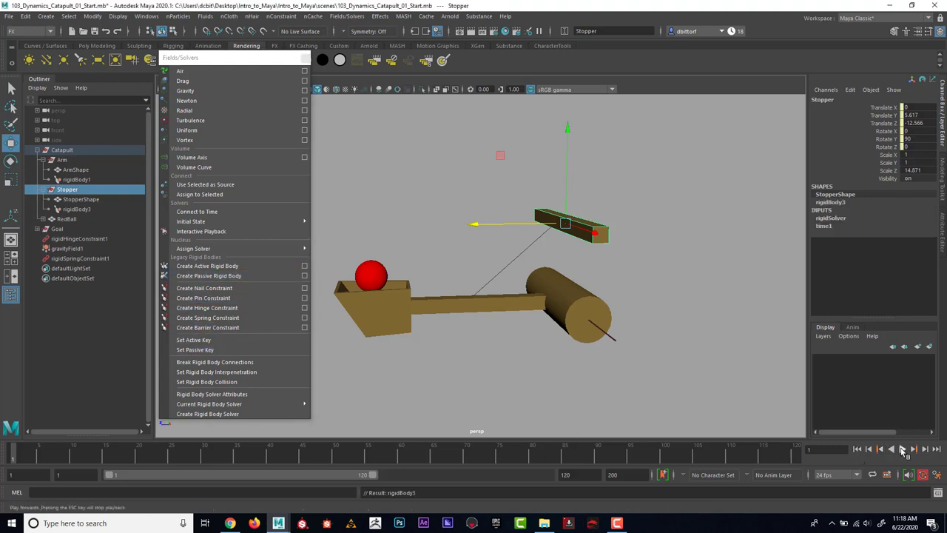
{"action": "left_click", "coordinate": [902, 449]}
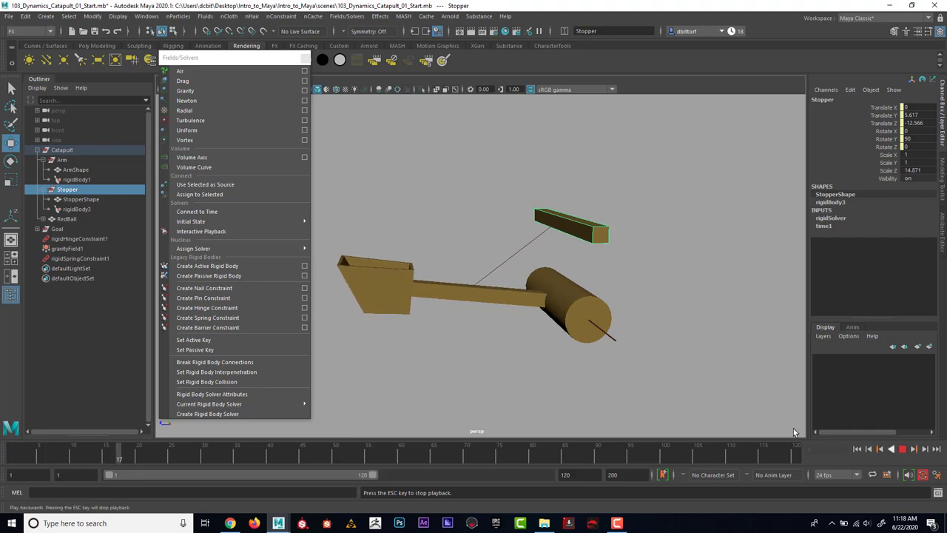
{"action": "left_click_drag", "start_coordinate": [734, 397], "coordinate": [627, 356], "text": "alt"}
{"action": "mouse_move", "coordinate": [628, 356]}
{"action": "right_mouse_down", "text": "alt"}
{"action": "mouse_move", "coordinate": [619, 350]}
{"action": "mouse_move", "coordinate": [625, 356]}
{"action": "right_mouse_up", "text": "alt"}
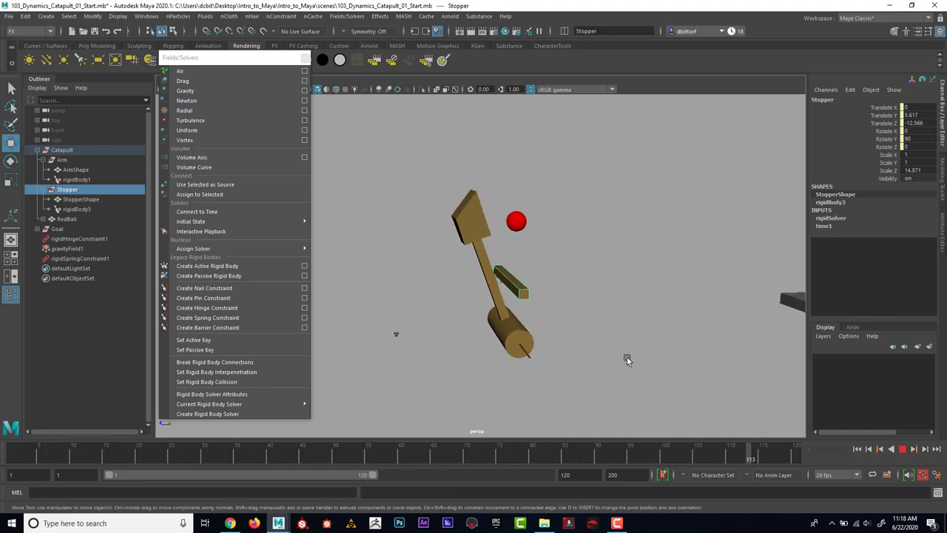
{"action": "left_click", "coordinate": [902, 449]}
{"action": "left_click", "coordinate": [857, 451]}
Select the spring constraint, expand its rigidSolver input and set Spring Stiffness to 50
{"action": "left_click", "coordinate": [479, 304]}
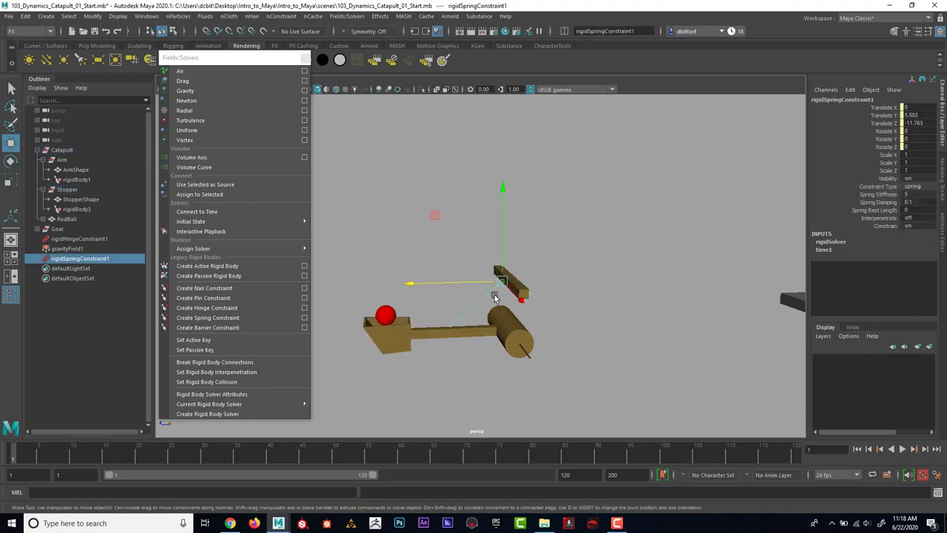
{"action": "left_click", "coordinate": [830, 242]}
{"action": "scroll", "coordinate": [890, 268], "scroll_direction": "down", "scroll_amount": 2}
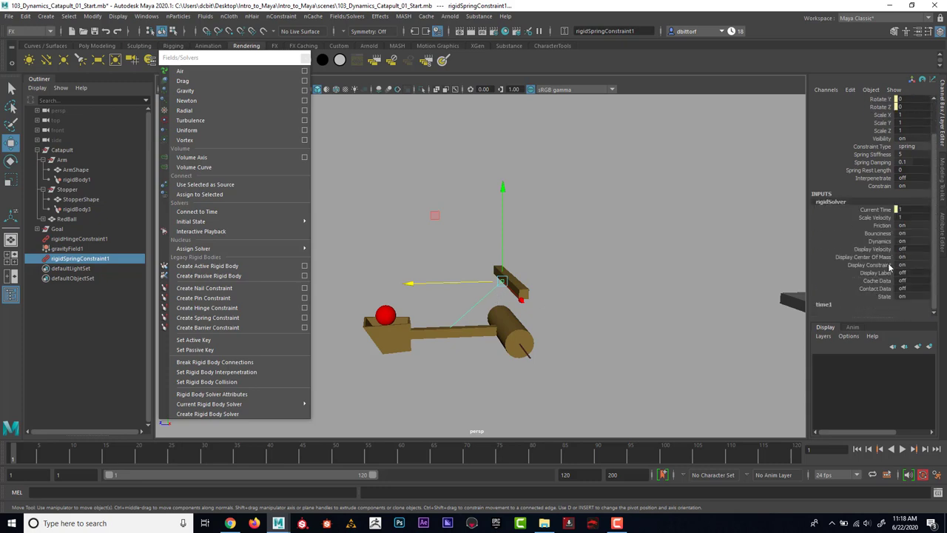
{"action": "scroll", "coordinate": [884, 270], "scroll_direction": "up", "scroll_amount": 1}
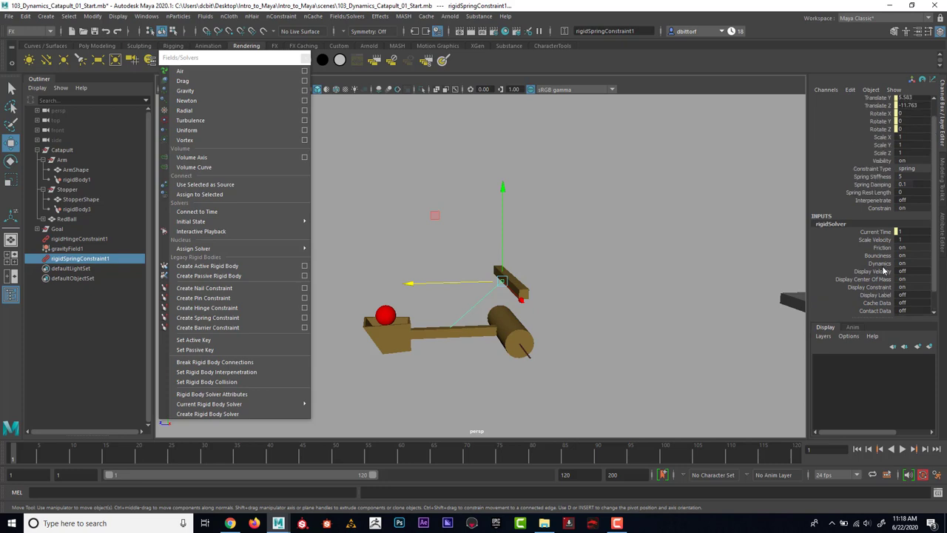
{"action": "double_click", "coordinate": [832, 224]}
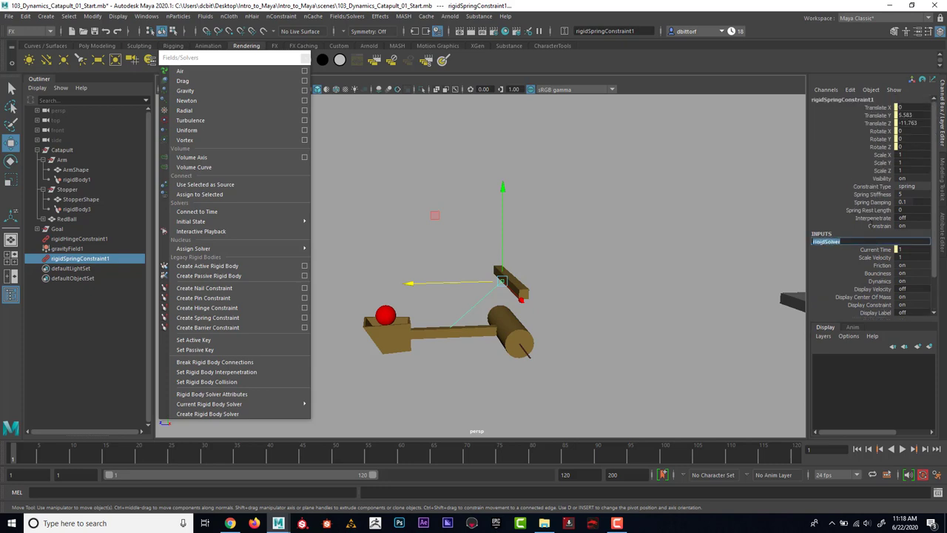
{"action": "double_click", "coordinate": [917, 194]}
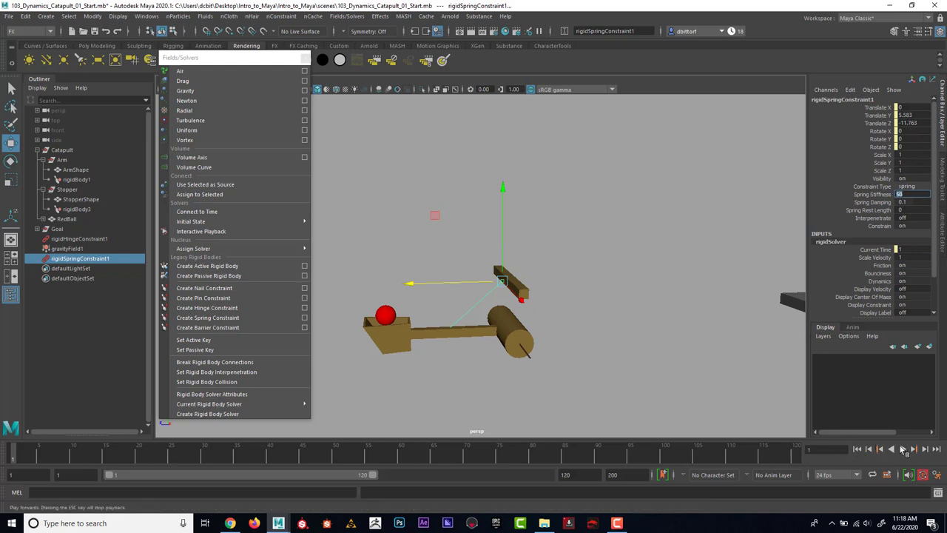
Play the simulation twice to examine the ball's flight relative to the block tower, and rewind to frame 1
{"action": "left_click", "coordinate": [903, 449]}
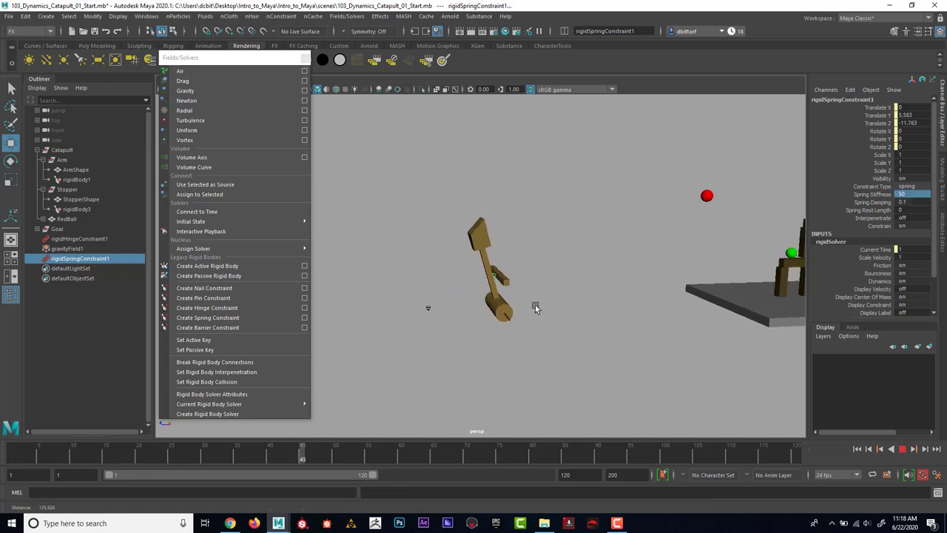
{"action": "scroll", "coordinate": [520, 306], "scroll_direction": "down", "scroll_amount": 4}
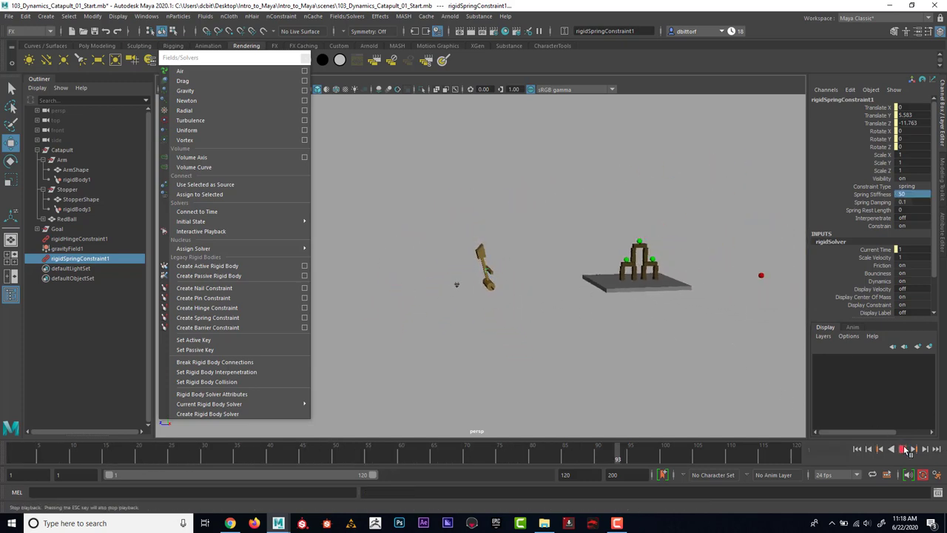
{"action": "left_click", "coordinate": [902, 449]}
{"action": "left_click", "coordinate": [857, 449]}
{"action": "left_click_drag", "start_coordinate": [604, 288], "coordinate": [580, 300], "text": "alt"}
{"action": "scroll", "coordinate": [580, 302], "scroll_direction": "up", "scroll_amount": 5}
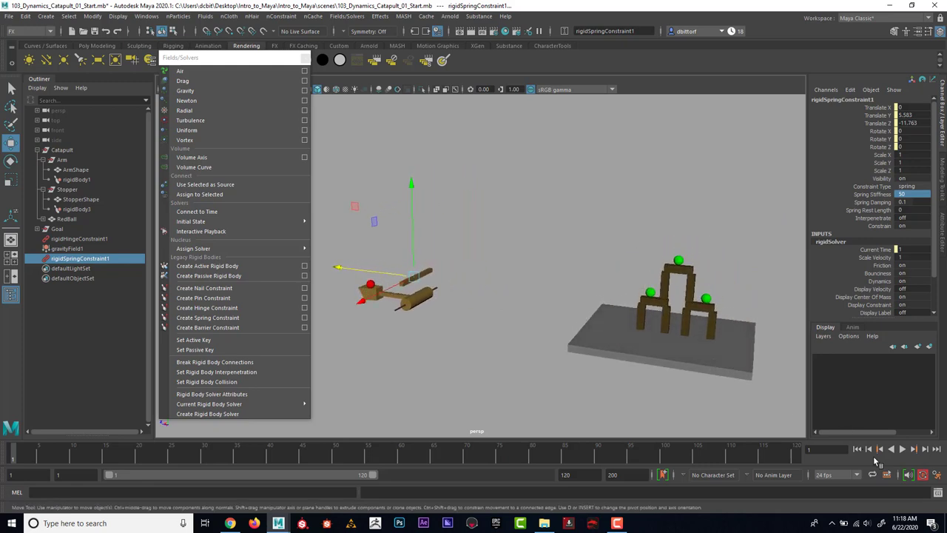
{"action": "left_click", "coordinate": [902, 449]}
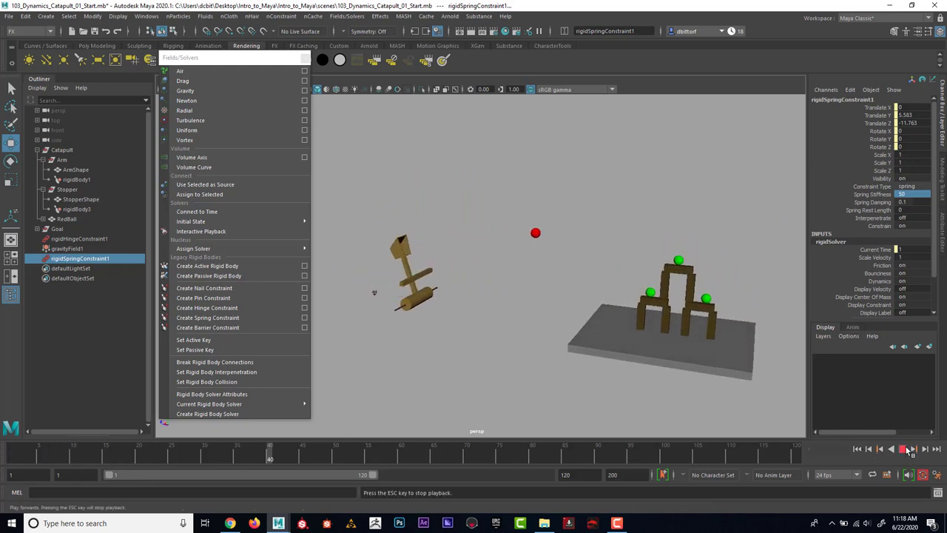
{"action": "left_click", "coordinate": [904, 449]}
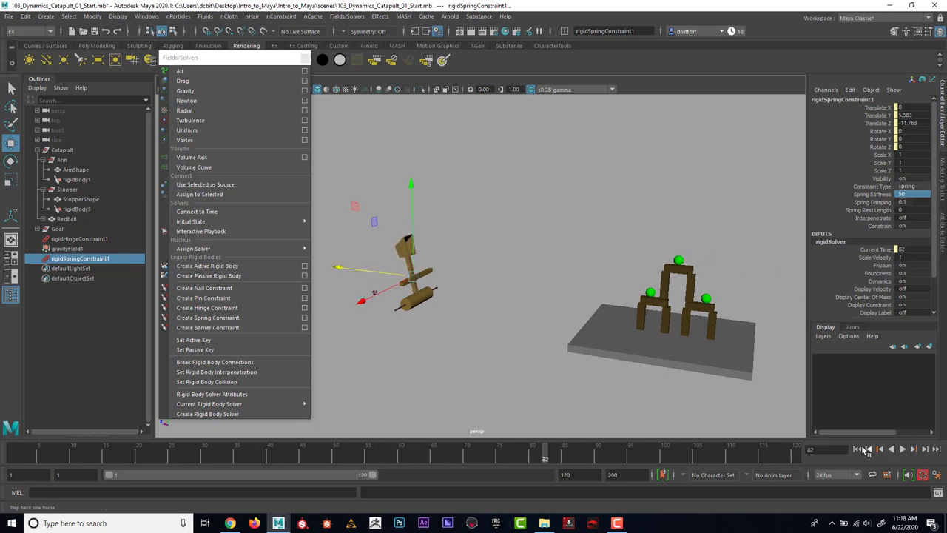
{"action": "left_click", "coordinate": [858, 449]}
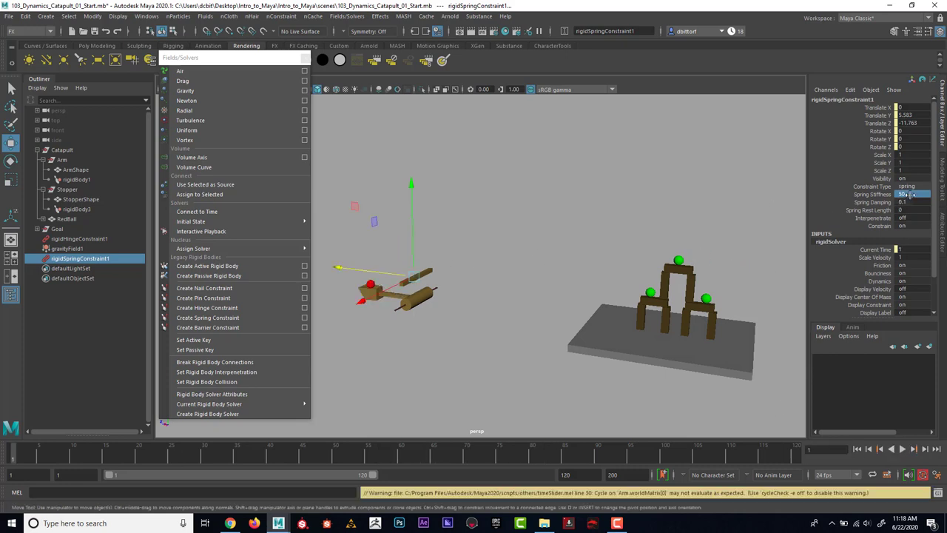
Set the spring constraint's Spring Stiffness to 25 and replay the launch from the side before rewinding
{"action": "key", "text": "Return"}
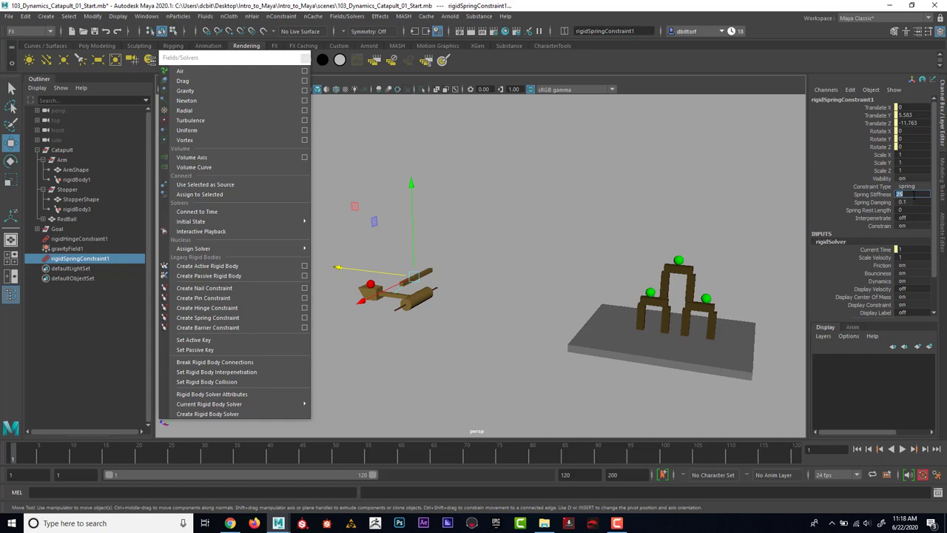
{"action": "left_click", "coordinate": [902, 449]}
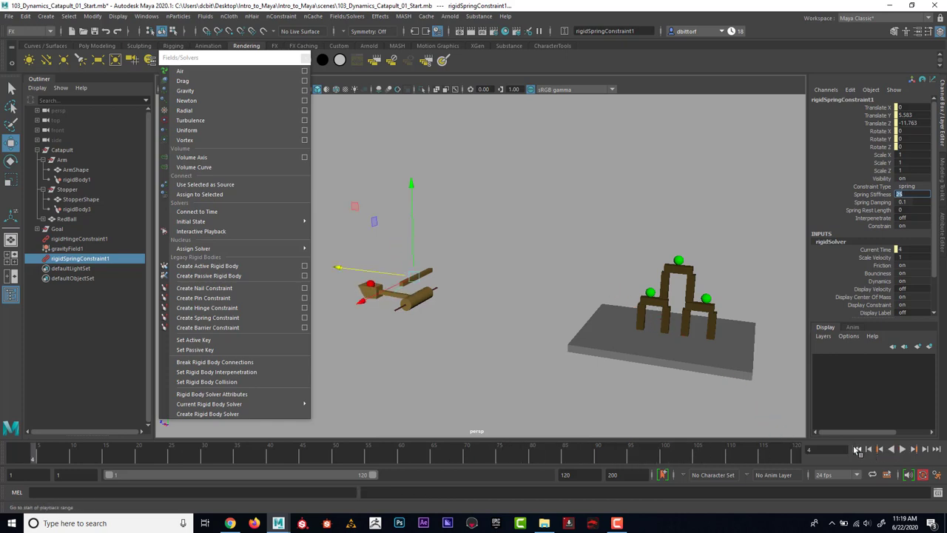
{"action": "left_click_drag", "start_coordinate": [538, 218], "coordinate": [600, 212], "text": "alt"}
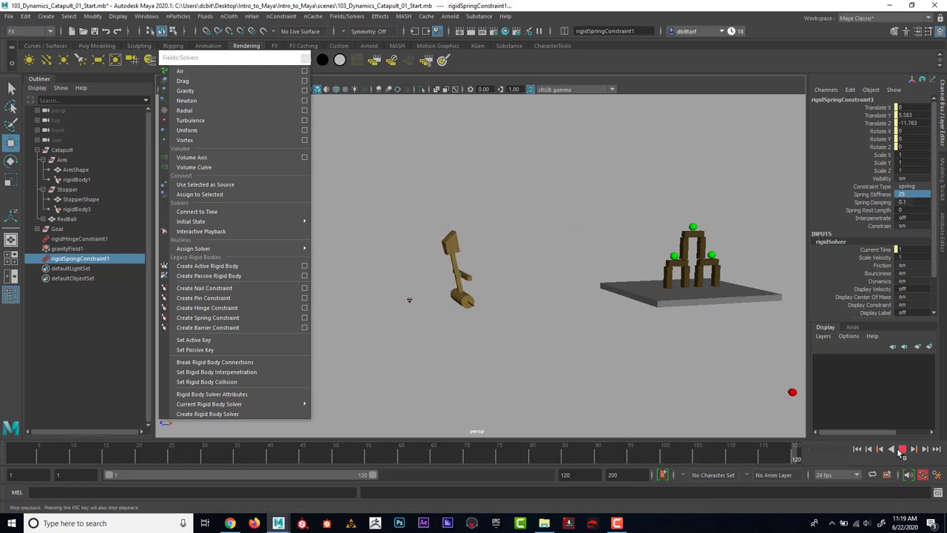
{"action": "left_click", "coordinate": [857, 449]}
Make the ground slab under the block tower a passive rigid body
{"action": "mouse_move", "coordinate": [545, 269]}
{"action": "left_mouse_down", "text": "alt"}
{"action": "mouse_move", "coordinate": [598, 275]}
{"action": "mouse_move", "coordinate": [554, 256]}
{"action": "mouse_move", "coordinate": [634, 291]}
{"action": "mouse_move", "coordinate": [545, 283]}
{"action": "left_mouse_up", "text": "alt"}
{"action": "left_click", "coordinate": [516, 320]}
{"action": "middle_click_drag", "start_coordinate": [516, 320], "coordinate": [584, 302], "text": "alt"}
{"action": "right_click_drag", "start_coordinate": [584, 302], "coordinate": [554, 299], "text": "alt"}
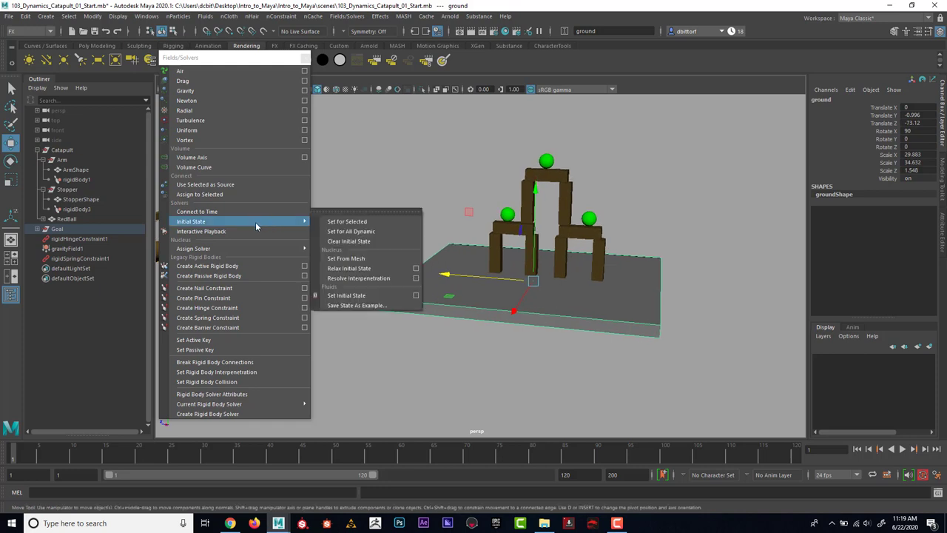
{"action": "left_click", "coordinate": [229, 275]}
Select all the tower's blocks and green balls without the ground and make them active rigid bodies
{"action": "mouse_move", "coordinate": [595, 242]}
{"action": "left_mouse_down", "text": "alt"}
{"action": "mouse_move", "coordinate": [597, 265]}
{"action": "mouse_move", "coordinate": [605, 261]}
{"action": "mouse_move", "coordinate": [600, 243]}
{"action": "left_mouse_up", "text": "alt"}
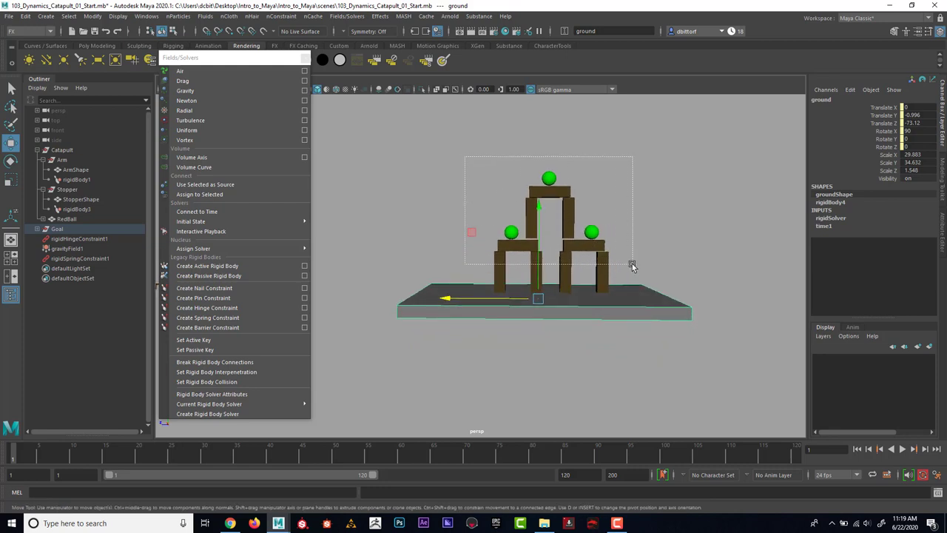
{"action": "left_click_drag", "start_coordinate": [633, 264], "coordinate": [633, 264]}
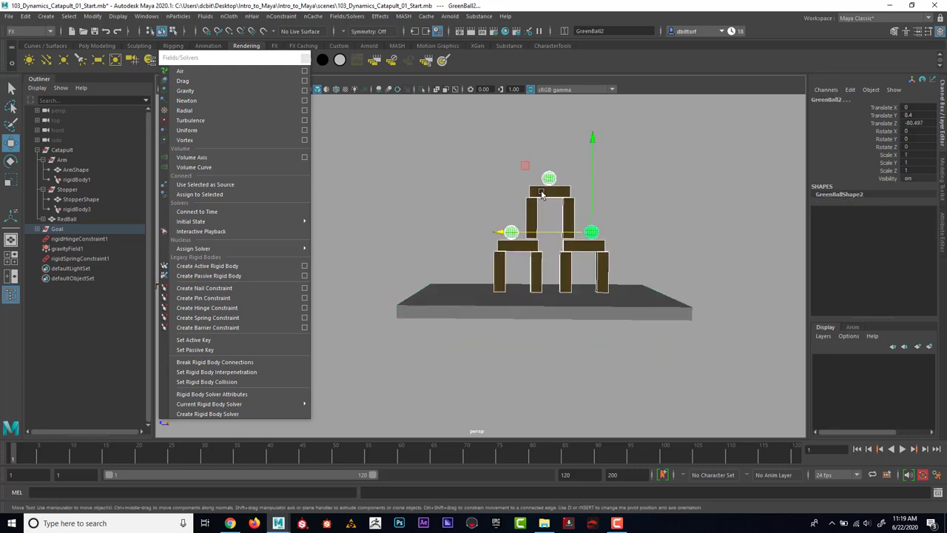
{"action": "left_click", "coordinate": [231, 267]}
Frame the catapult and tower together, play the simulation to check the new rigid bodies, and rewind to frame 1
{"action": "left_click_drag", "start_coordinate": [455, 177], "coordinate": [366, 113], "text": "alt"}
{"action": "left_click_drag", "start_coordinate": [274, 61], "coordinate": [144, 59]}
{"action": "middle_click_drag", "start_coordinate": [320, 157], "coordinate": [507, 170], "text": "alt"}
{"action": "right_click_drag", "start_coordinate": [507, 170], "coordinate": [342, 197], "text": "alt"}
{"action": "left_click_drag", "start_coordinate": [739, 354], "coordinate": [764, 382], "text": "alt"}
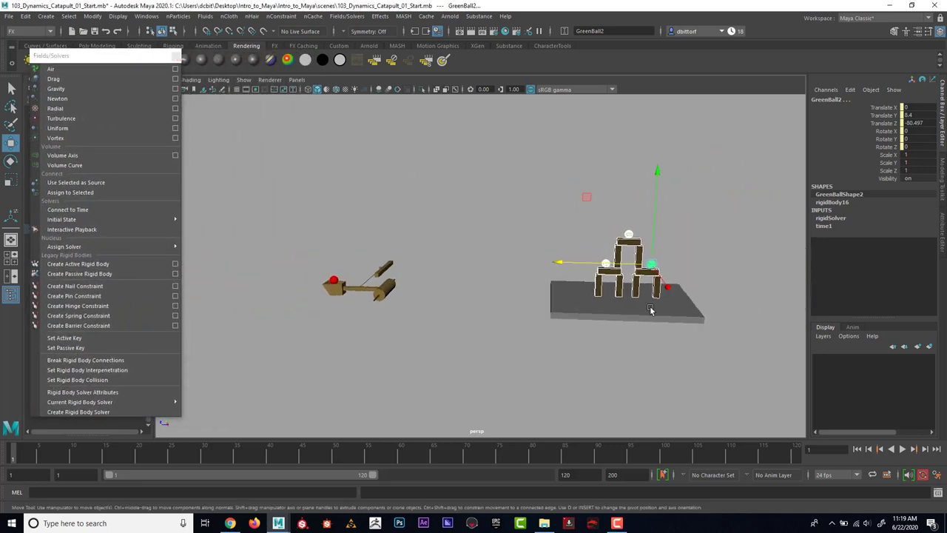
{"action": "left_click", "coordinate": [748, 387]}
{"action": "left_click_drag", "start_coordinate": [703, 347], "coordinate": [645, 346], "text": "alt"}
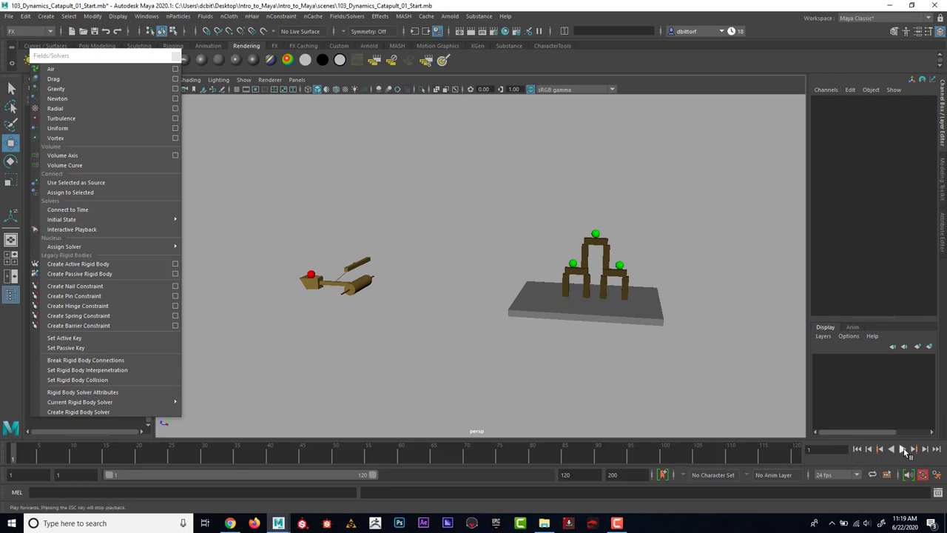
{"action": "left_click", "coordinate": [903, 449]}
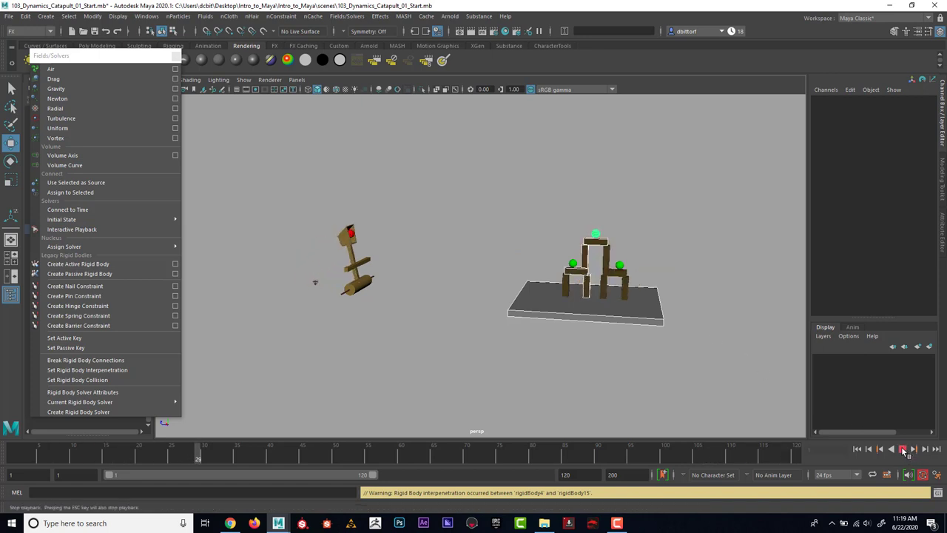
{"action": "left_click", "coordinate": [902, 449]}
{"action": "left_click", "coordinate": [857, 449]}
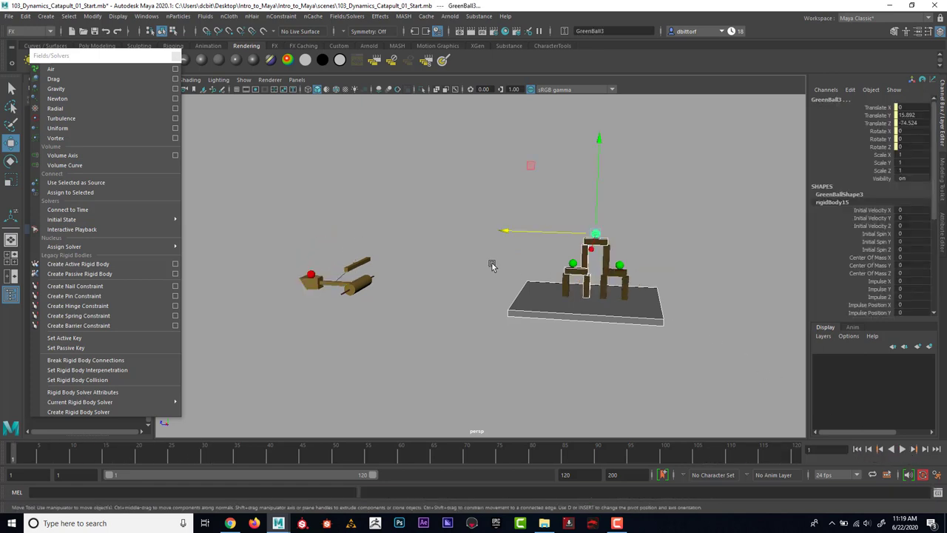
{"action": "left_click", "coordinate": [492, 263]}
{"action": "left_click_drag", "start_coordinate": [492, 263], "coordinate": [517, 282], "text": "alt"}
{"action": "right_click_drag", "start_coordinate": [517, 282], "coordinate": [608, 307], "text": "alt"}
{"action": "middle_click_drag", "start_coordinate": [608, 306], "coordinate": [659, 314], "text": "alt"}
{"action": "left_click_drag", "start_coordinate": [661, 317], "coordinate": [533, 304], "text": "alt"}
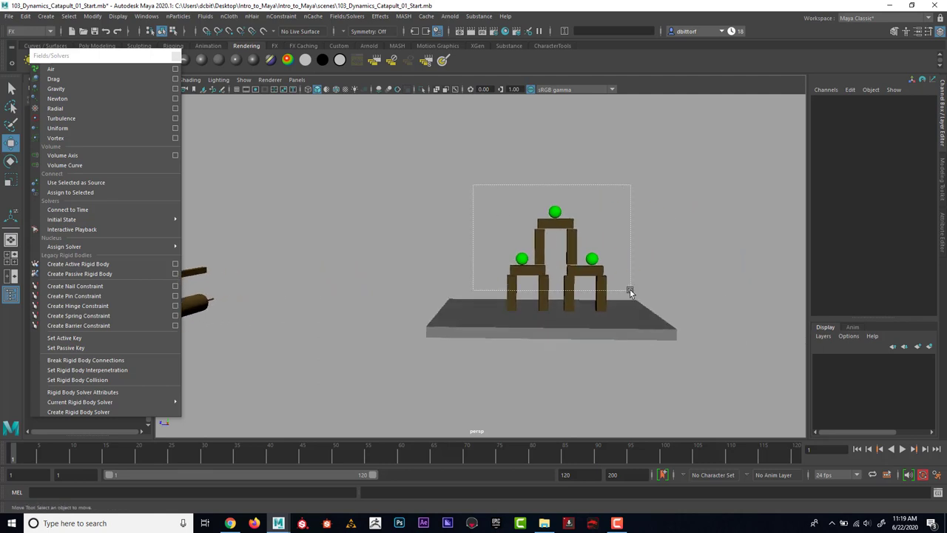
{"action": "left_click_drag", "start_coordinate": [631, 290], "coordinate": [622, 291]}
{"action": "middle_click_drag", "start_coordinate": [622, 291], "coordinate": [668, 287], "text": "alt"}
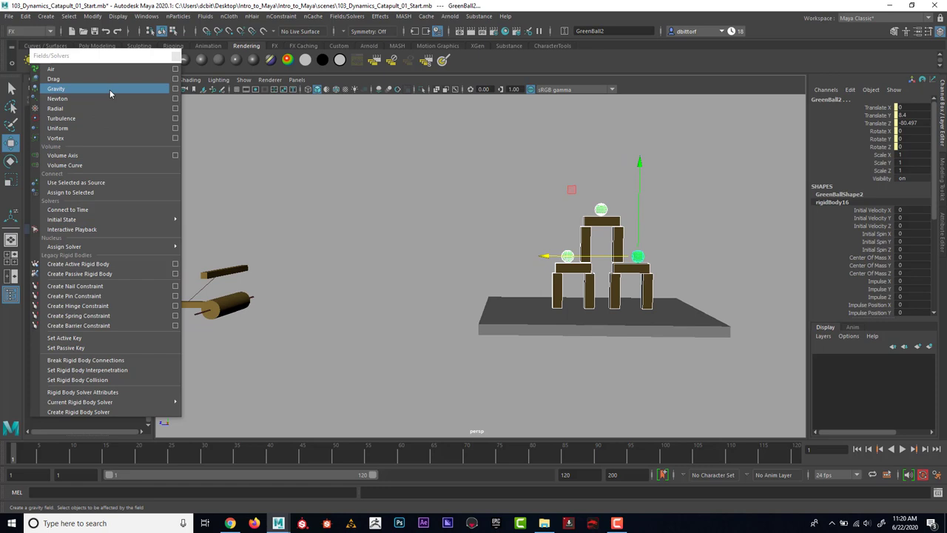
{"action": "left_click", "coordinate": [110, 56]}
{"action": "left_click_drag", "start_coordinate": [142, 65], "coordinate": [228, 66]}
{"action": "left_click", "coordinate": [64, 249]}
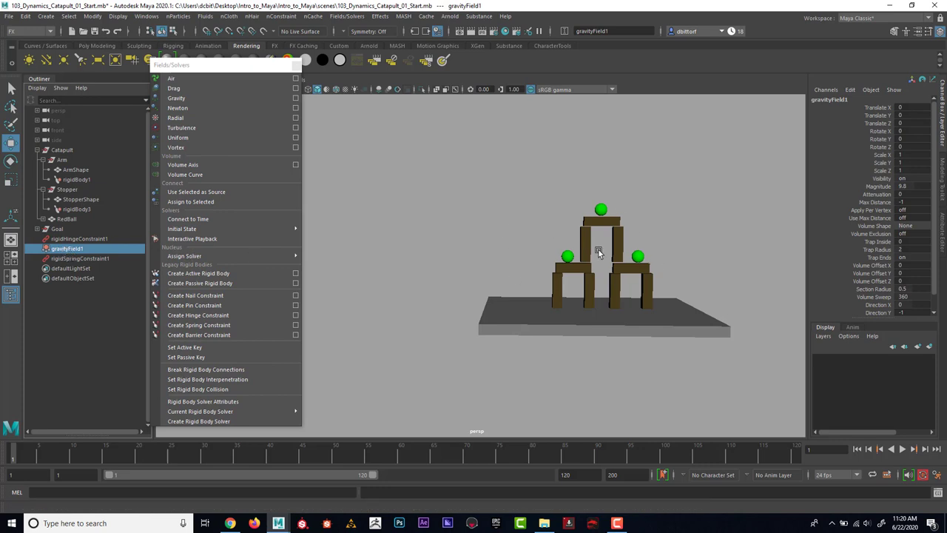
{"action": "left_click", "coordinate": [147, 17]}
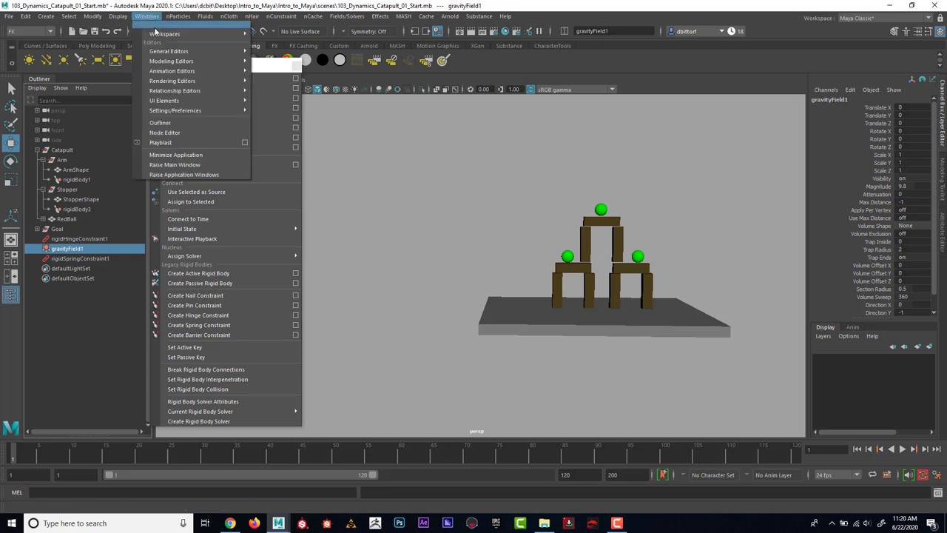
{"action": "mouse_move", "coordinate": [171, 53]}
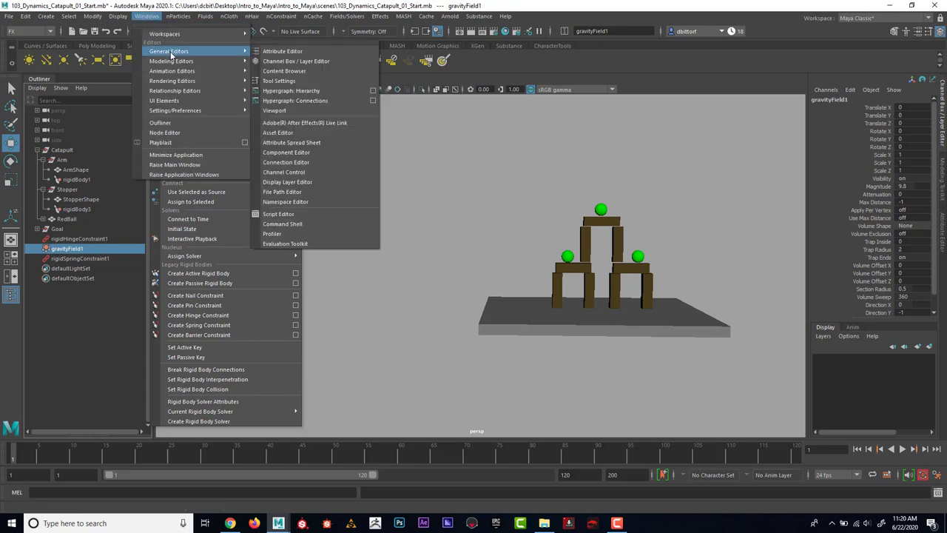
{"action": "left_click", "coordinate": [322, 161]}
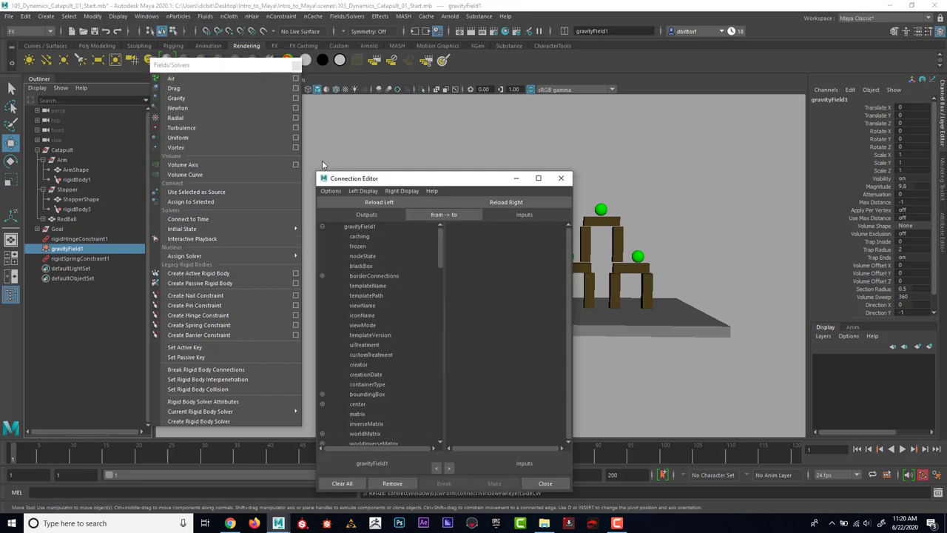
{"action": "left_click", "coordinate": [561, 178]}
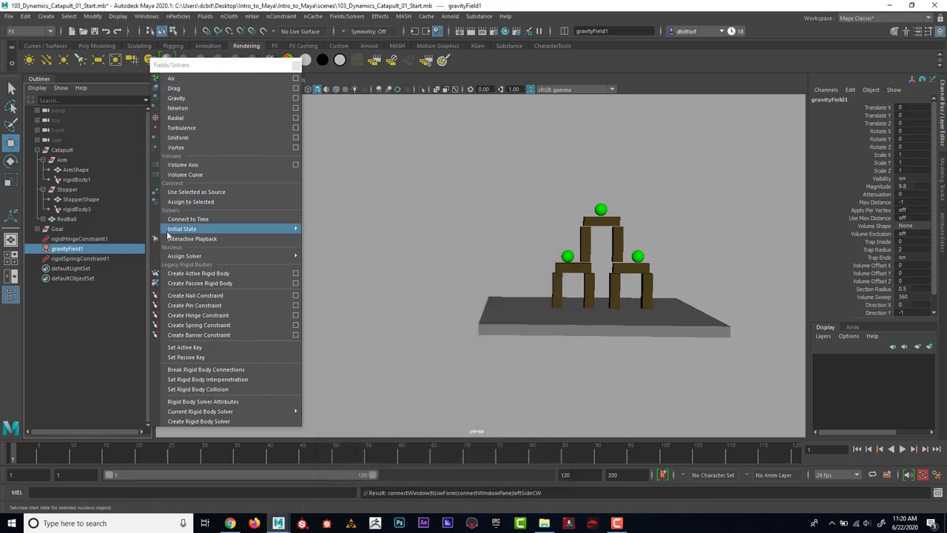
Select the tower's blocks and green balls together with gravityField1 and assign the gravity field to them
{"action": "left_click_drag", "start_coordinate": [520, 171], "coordinate": [579, 228]}
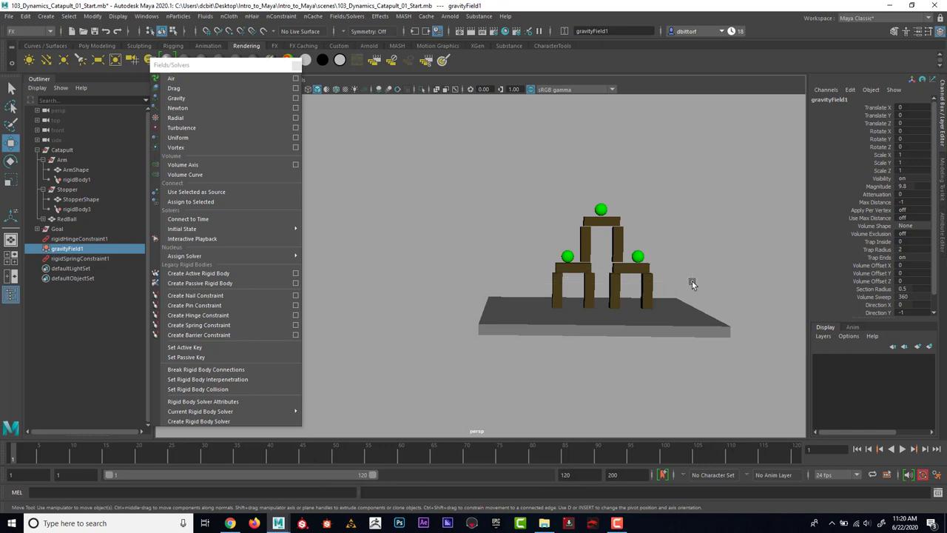
{"action": "left_click_drag", "start_coordinate": [692, 283], "coordinate": [691, 283]}
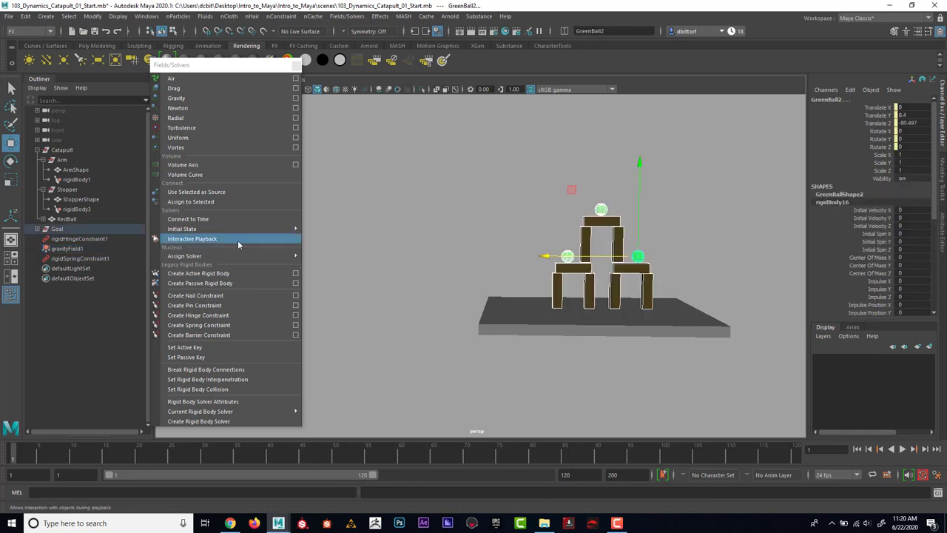
{"action": "left_click", "coordinate": [72, 249]}
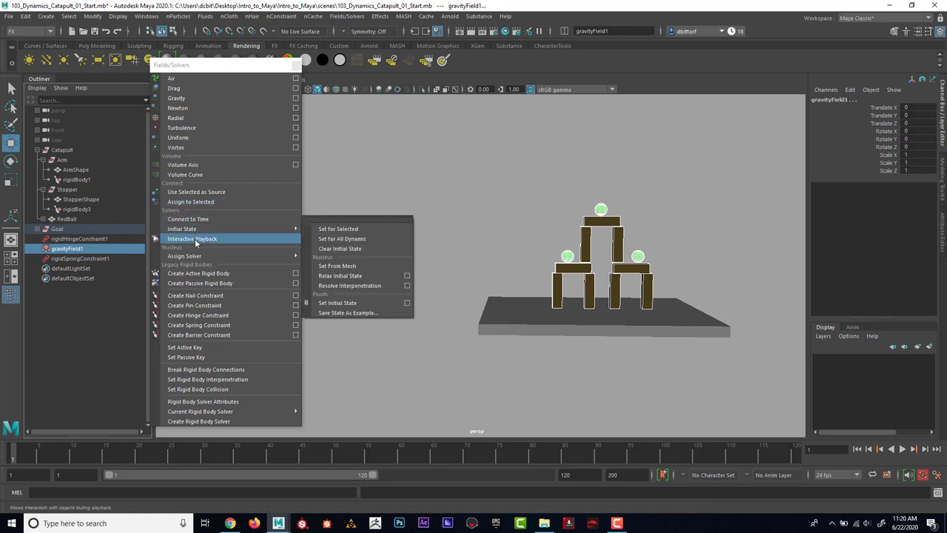
{"action": "mouse_move", "coordinate": [202, 252]}
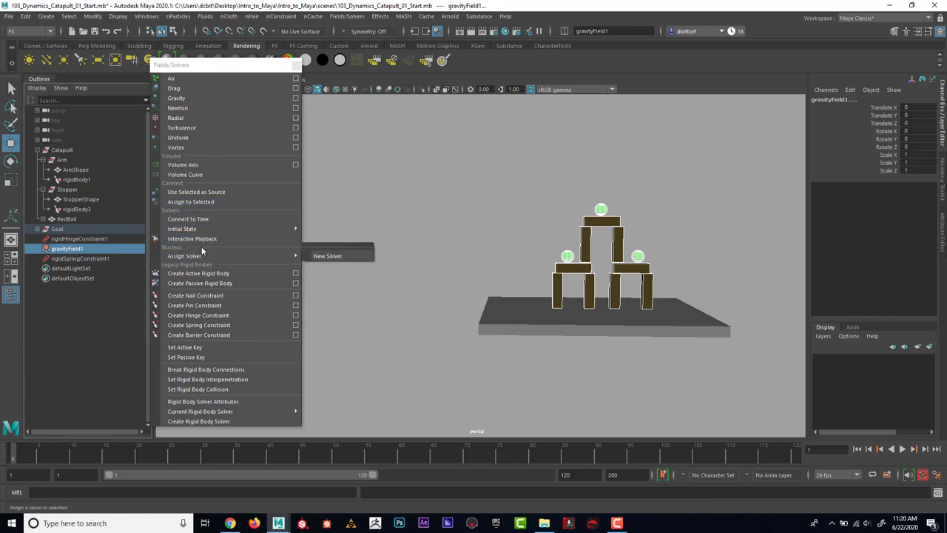
{"action": "left_click", "coordinate": [195, 202]}
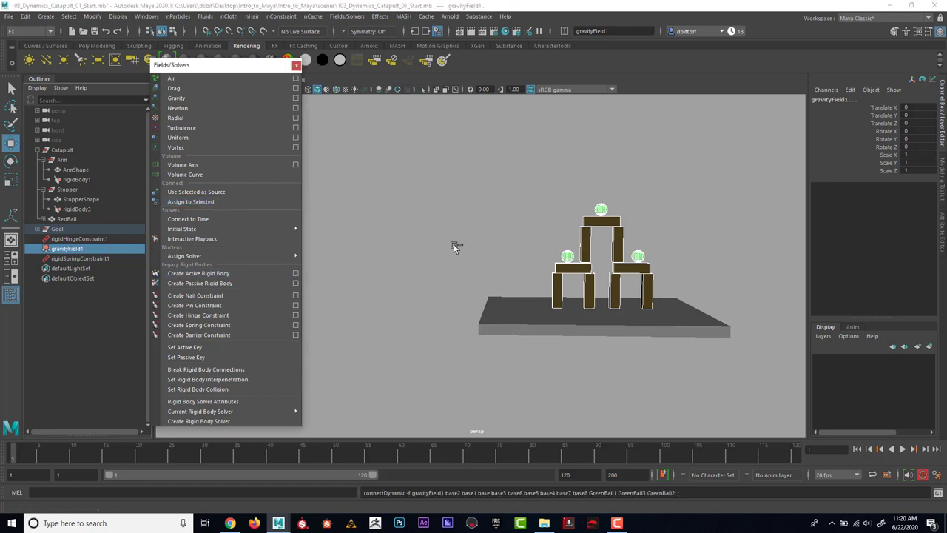
Clear the view of the catapult and tower, play the launch to check gravity on the tower, and rewind
{"action": "left_click_drag", "start_coordinate": [270, 67], "coordinate": [172, 358]}
{"action": "middle_click_drag", "start_coordinate": [431, 302], "coordinate": [455, 293], "text": "alt"}
{"action": "left_click", "coordinate": [508, 295]}
{"action": "right_click_drag", "start_coordinate": [508, 295], "coordinate": [442, 294], "text": "alt"}
{"action": "left_click_drag", "start_coordinate": [441, 292], "coordinate": [438, 292], "text": "alt"}
{"action": "left_click", "coordinate": [903, 449]}
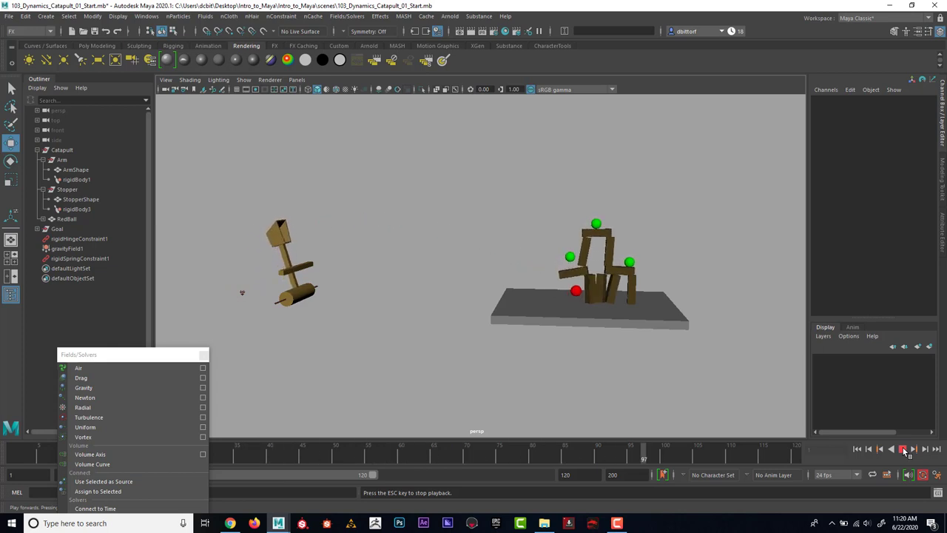
{"action": "left_click", "coordinate": [902, 449]}
{"action": "left_click", "coordinate": [857, 449]}
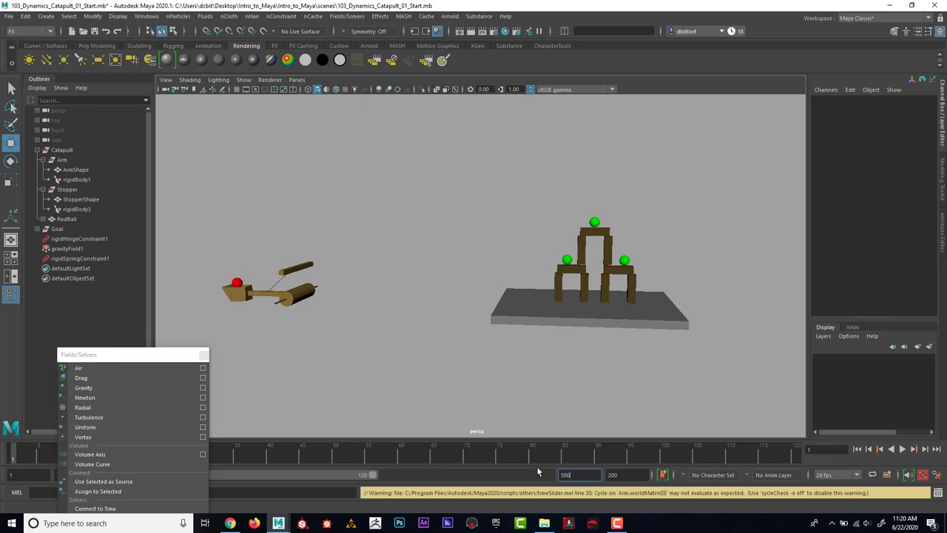
Extend the playback range to end at frame 500, play the longer simulation and rewind
{"action": "key", "text": "Return"}
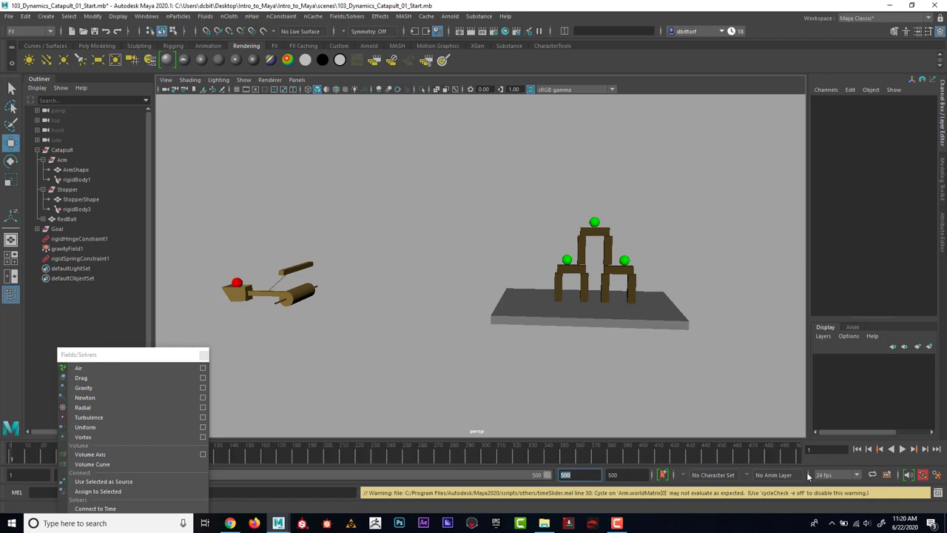
{"action": "left_click", "coordinate": [907, 448]}
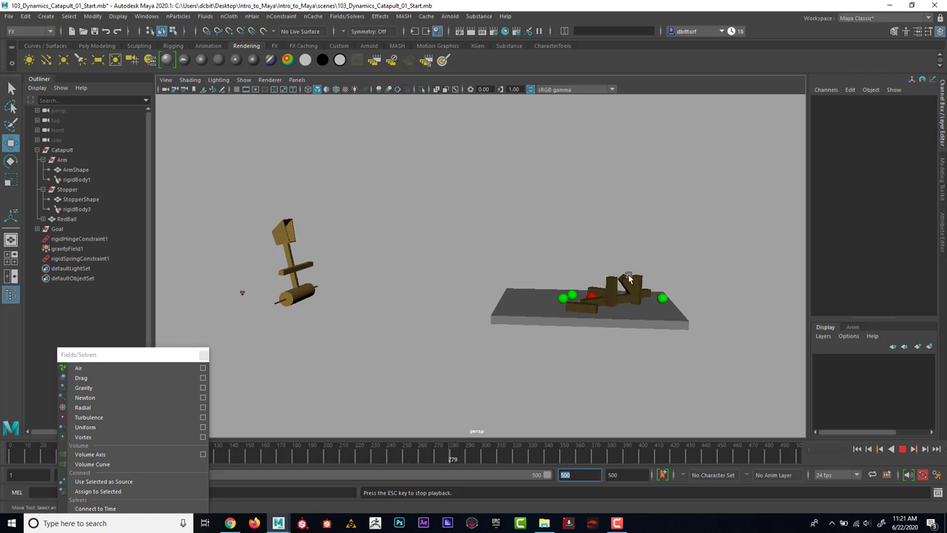
{"action": "left_click", "coordinate": [902, 450]}
{"action": "left_click", "coordinate": [857, 448]}
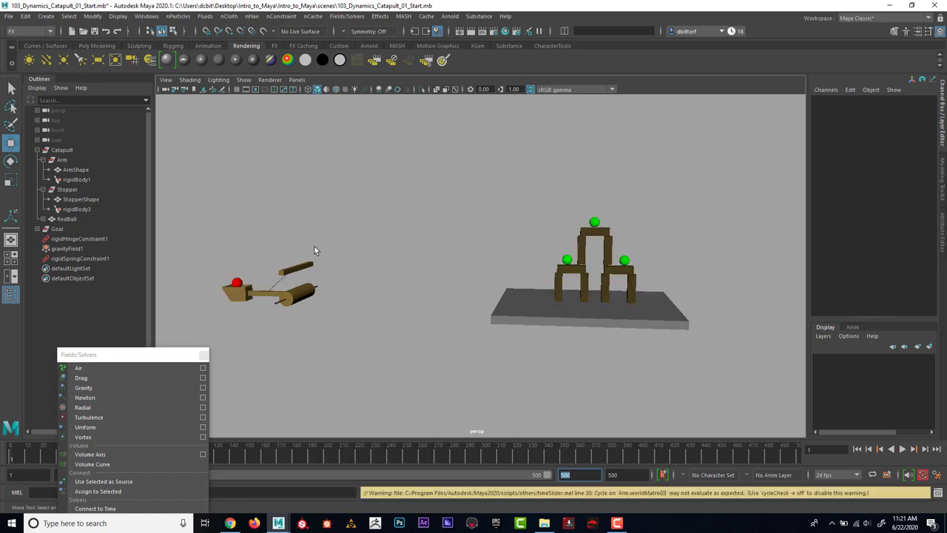
Examine the rigid body attributes of the red ball and the top green ball, such as mass, bounciness and friction
{"action": "left_click", "coordinate": [237, 285]}
{"action": "scroll", "coordinate": [891, 253], "scroll_direction": "down", "scroll_amount": 4}
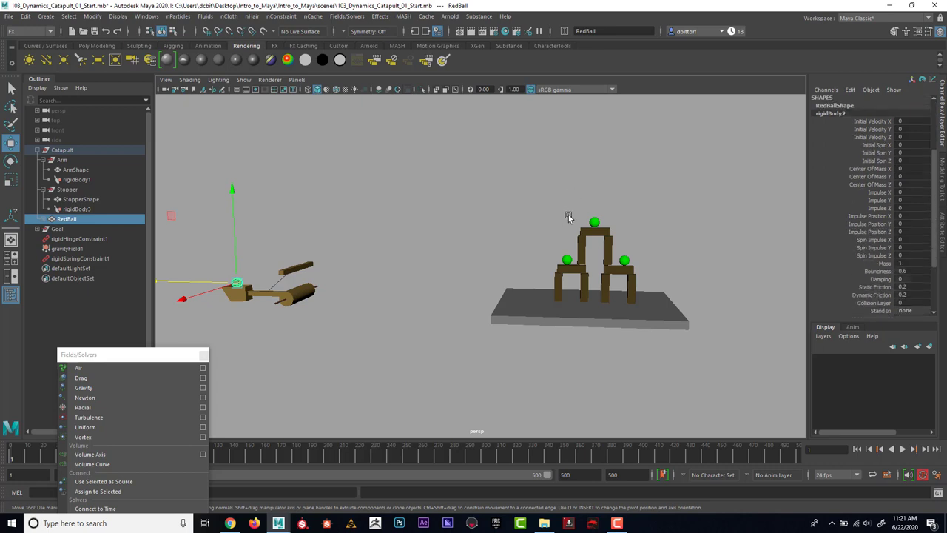
{"action": "left_click", "coordinate": [595, 221]}
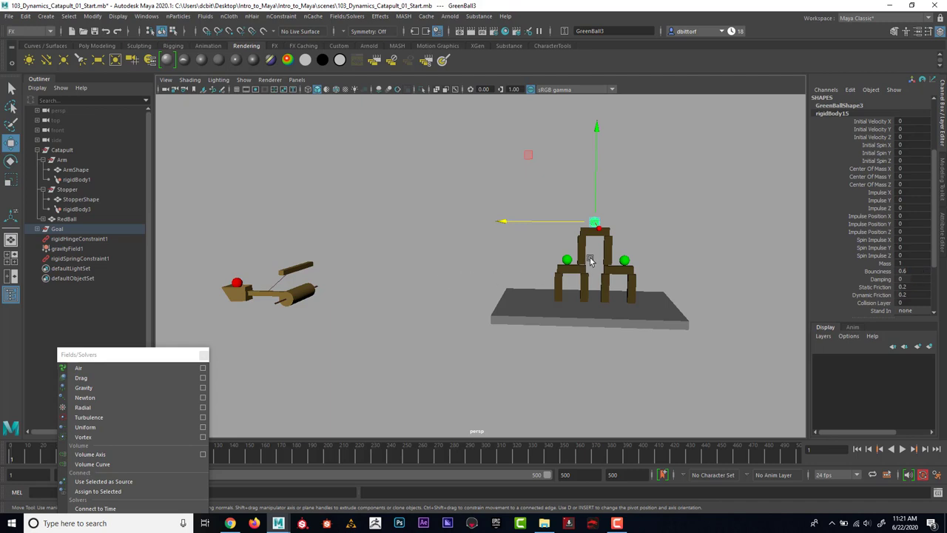
{"action": "left_click", "coordinate": [542, 232]}
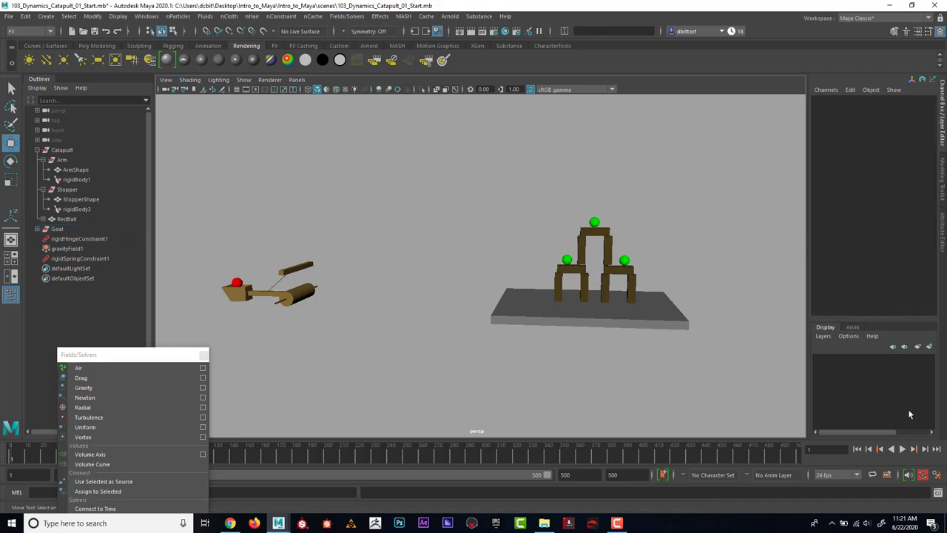
Replay the launch from the current view and from an orbited angle, rewinding to frame 1 each time
{"action": "left_click", "coordinate": [902, 449]}
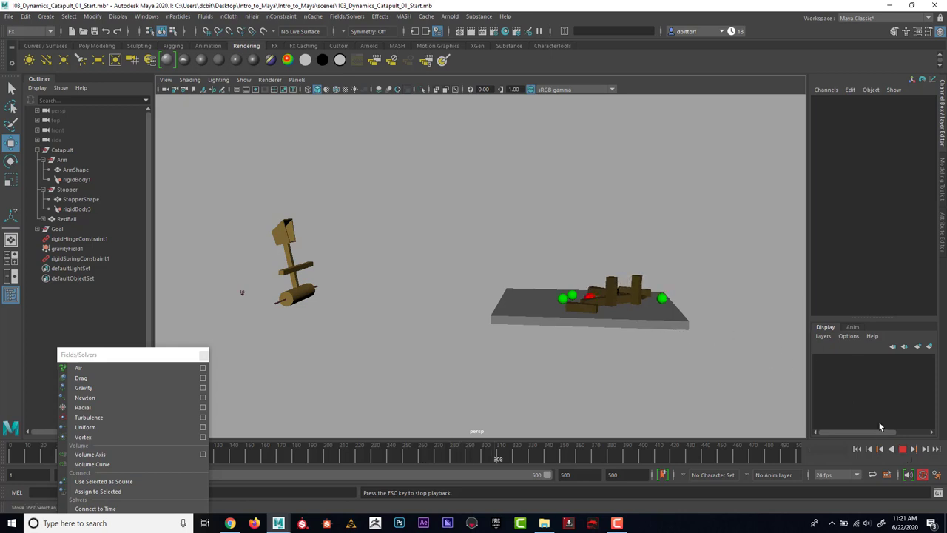
{"action": "left_click", "coordinate": [856, 449]}
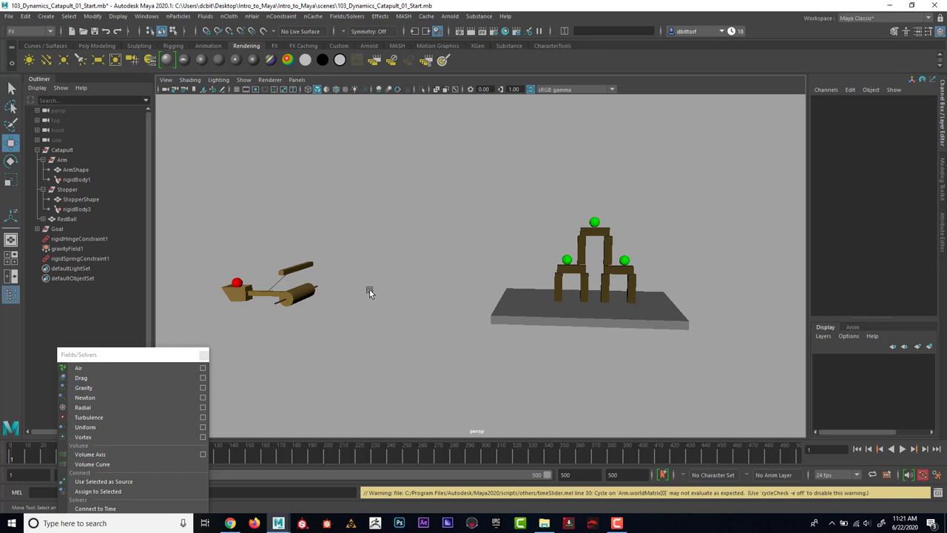
{"action": "left_click_drag", "start_coordinate": [369, 293], "coordinate": [444, 322], "text": "alt"}
{"action": "left_click", "coordinate": [902, 449]}
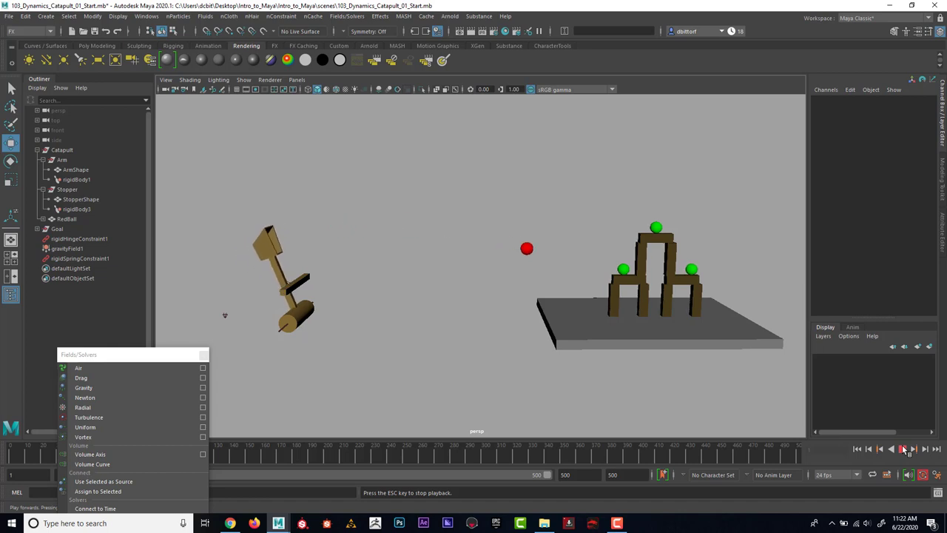
{"action": "left_click", "coordinate": [903, 449]}
{"action": "left_click", "coordinate": [857, 449]}
Set the spring constraint's Spring Stiffness to 30, replay the launch against the tower, and rewind
{"action": "left_click", "coordinate": [270, 305]}
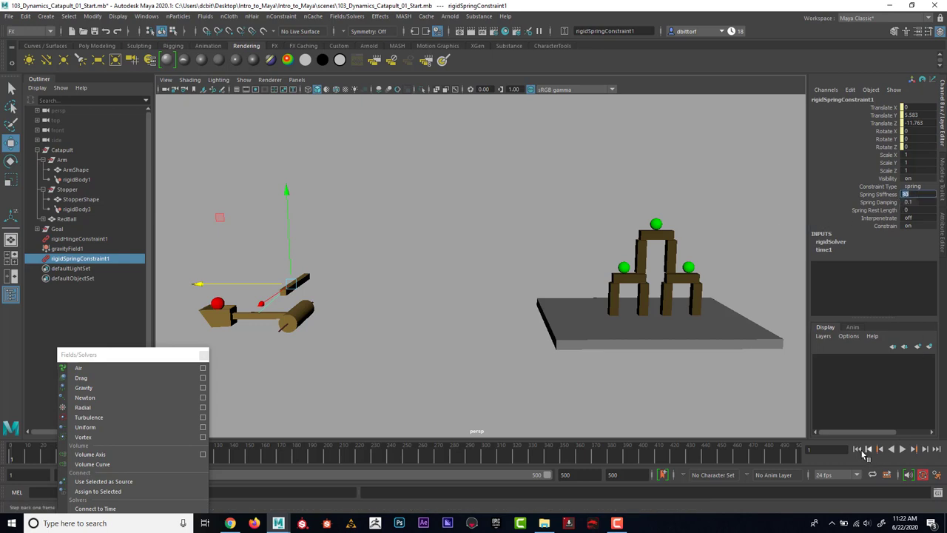
{"action": "left_click", "coordinate": [902, 450]}
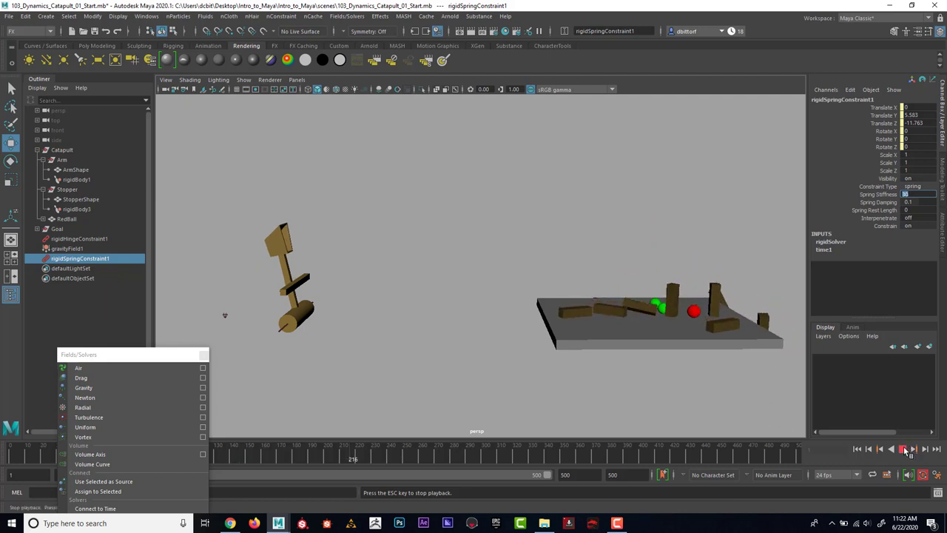
{"action": "left_click", "coordinate": [902, 448]}
{"action": "left_click", "coordinate": [859, 449]}
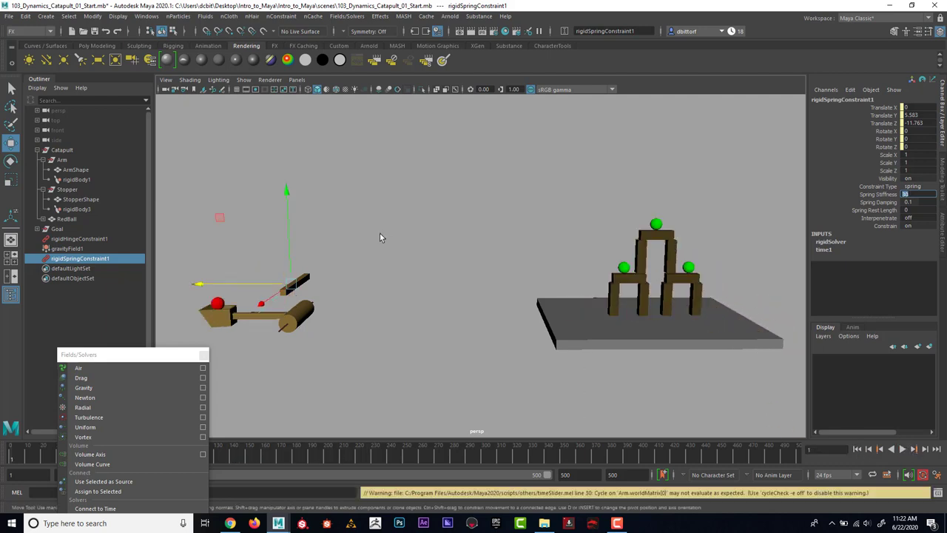
Reposition the floating Fields/Solvers list so that all its rigid body commands are visible beside the catapult
{"action": "left_click_drag", "start_coordinate": [403, 262], "coordinate": [477, 265], "text": "alt"}
{"action": "left_click_drag", "start_coordinate": [148, 360], "coordinate": [135, 105]}
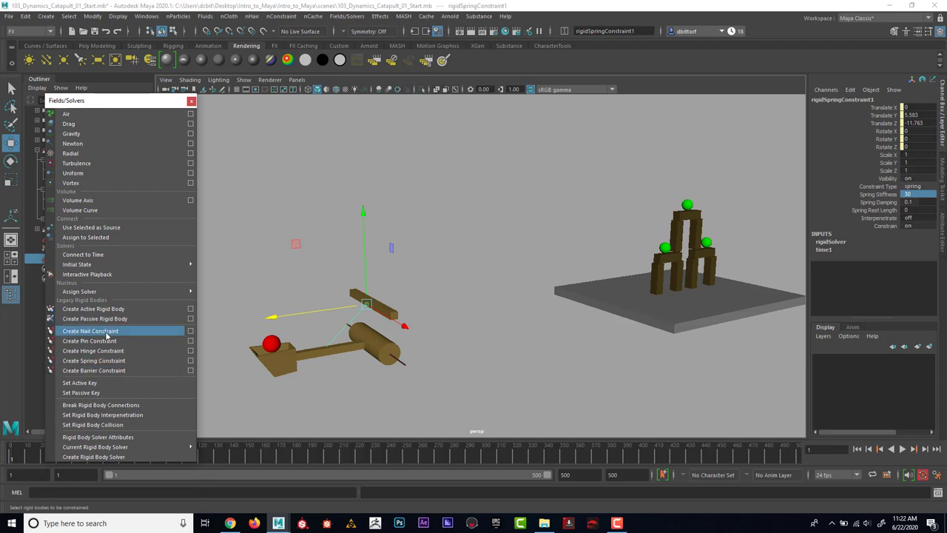